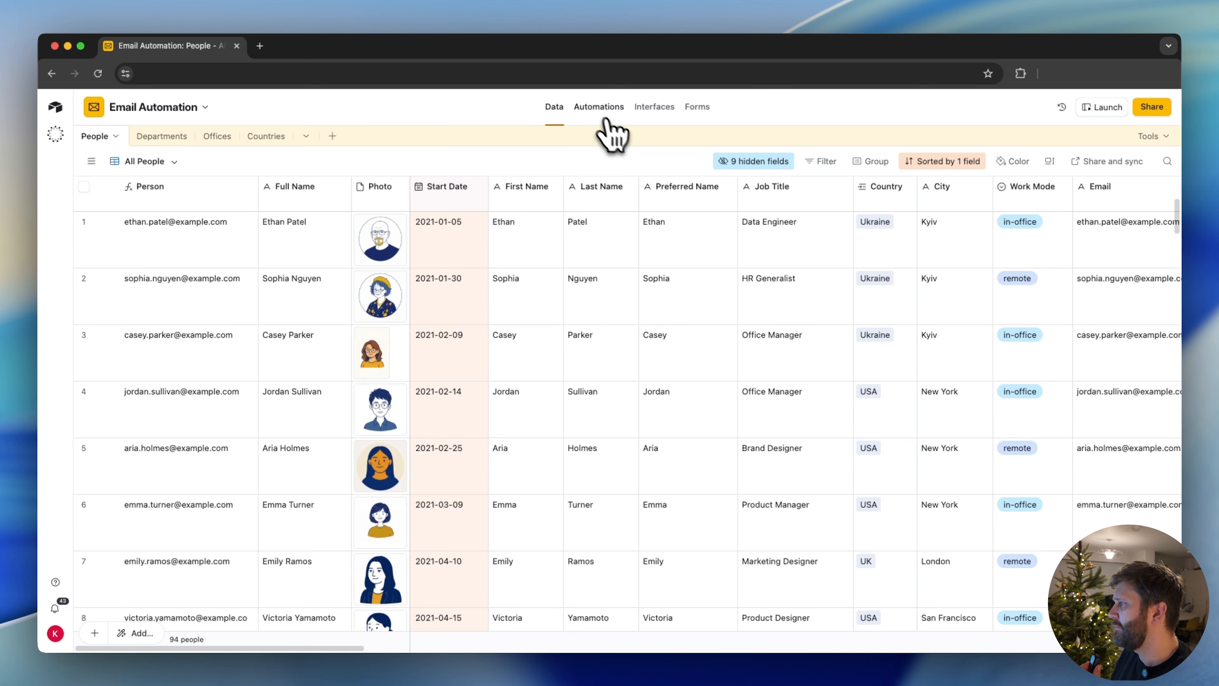
# Start a new automation in the base that triggers when a record matches conditions
pyautogui.click(599, 108)
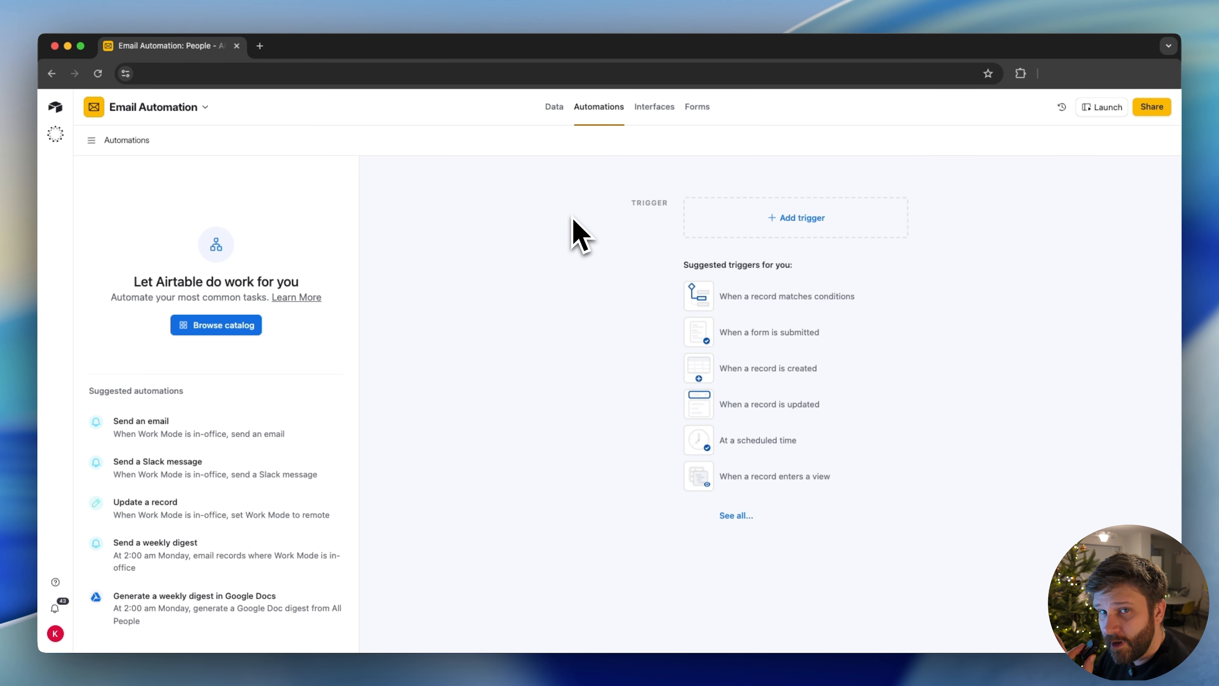
pyautogui.click(787, 219)
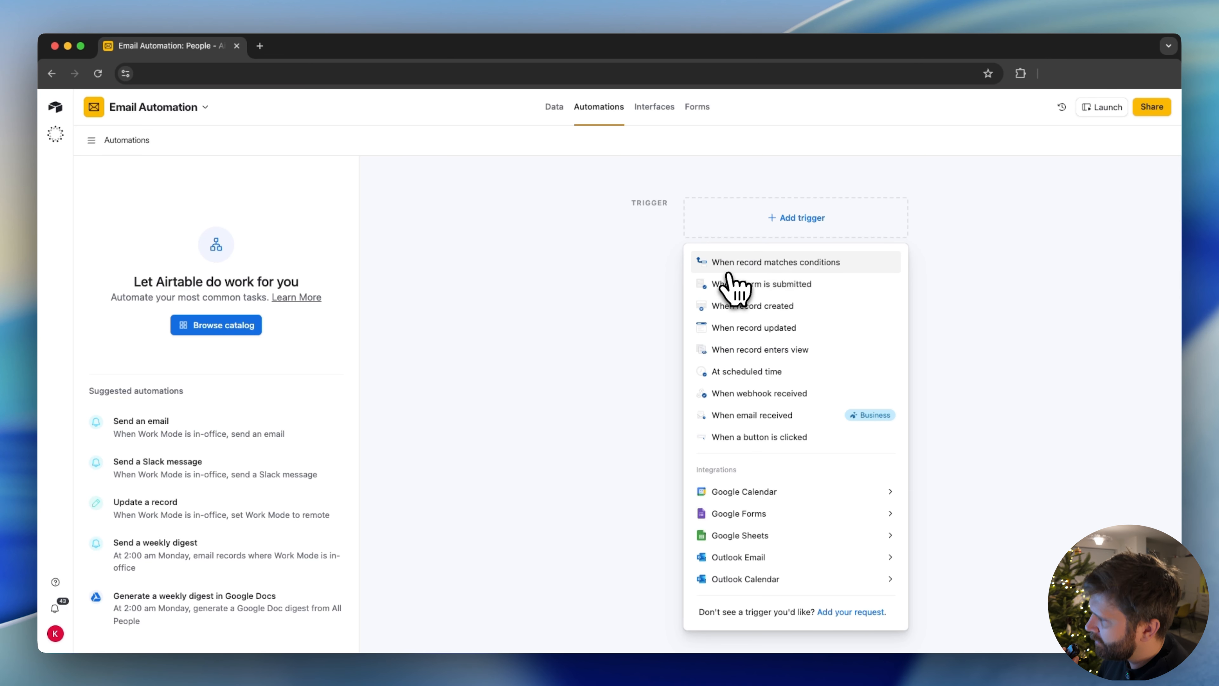
pyautogui.click(738, 264)
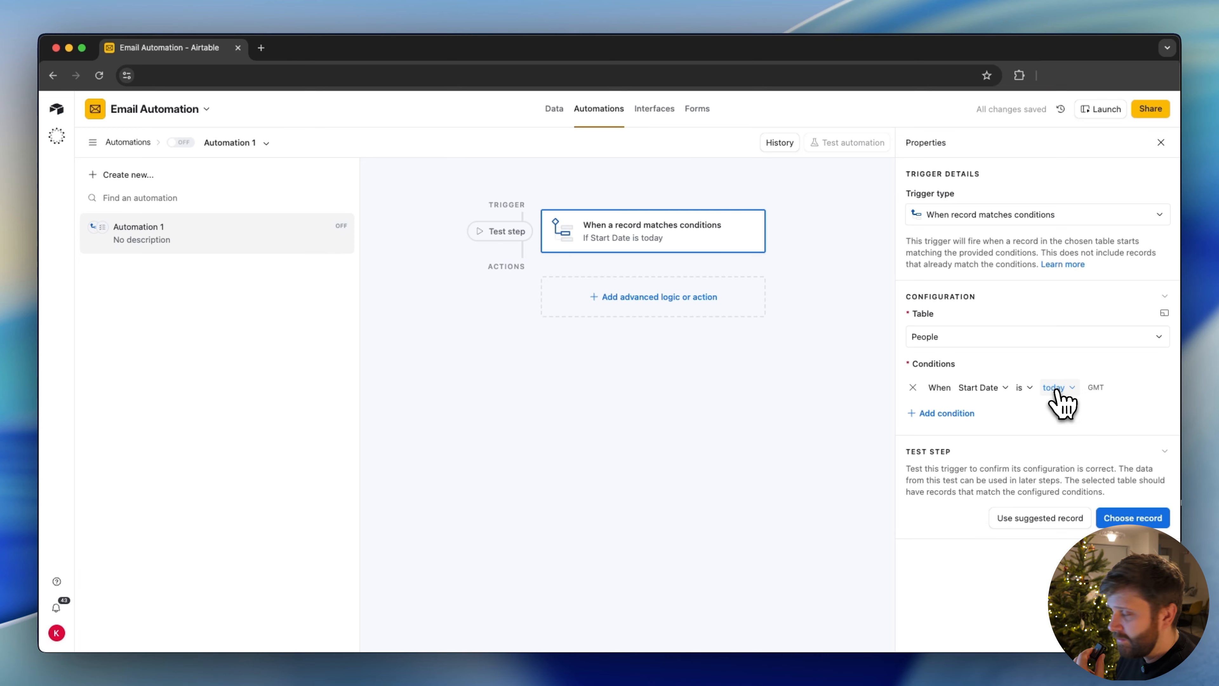
pyautogui.click(1055, 388)
pyautogui.click(1066, 430)
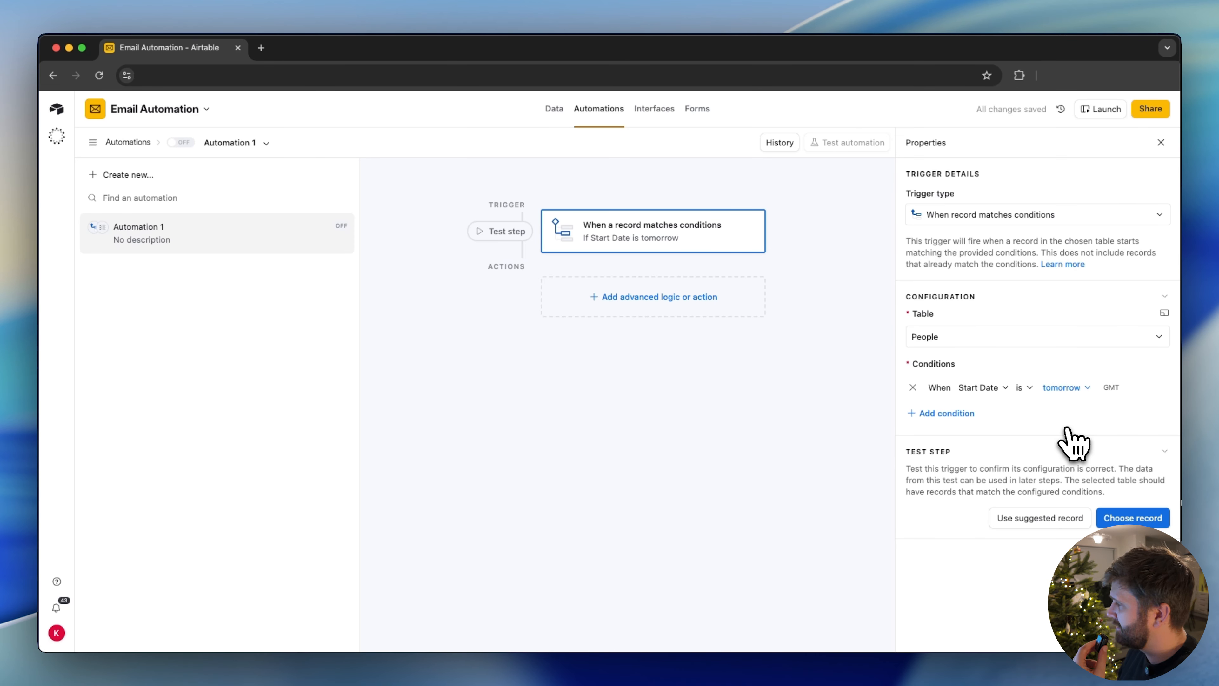
pyautogui.click(913, 387)
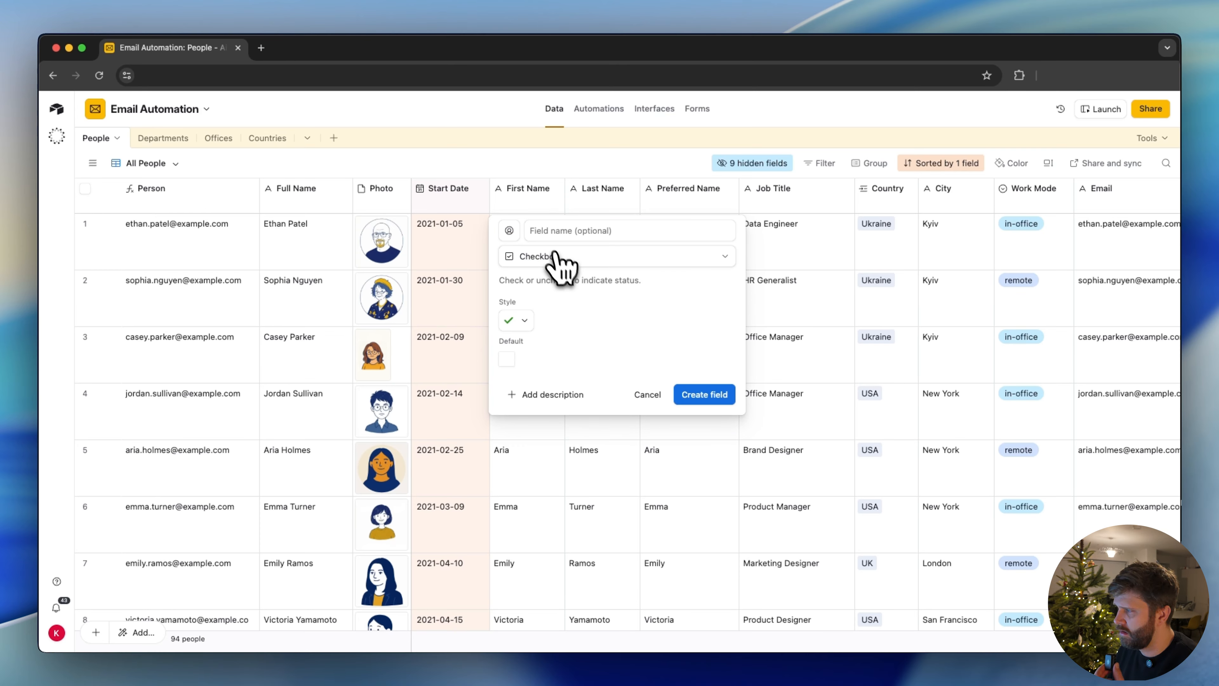
# Create a checkbox field named "Send Email" in the People table, beside the Start Date field
pyautogui.click(545, 232)
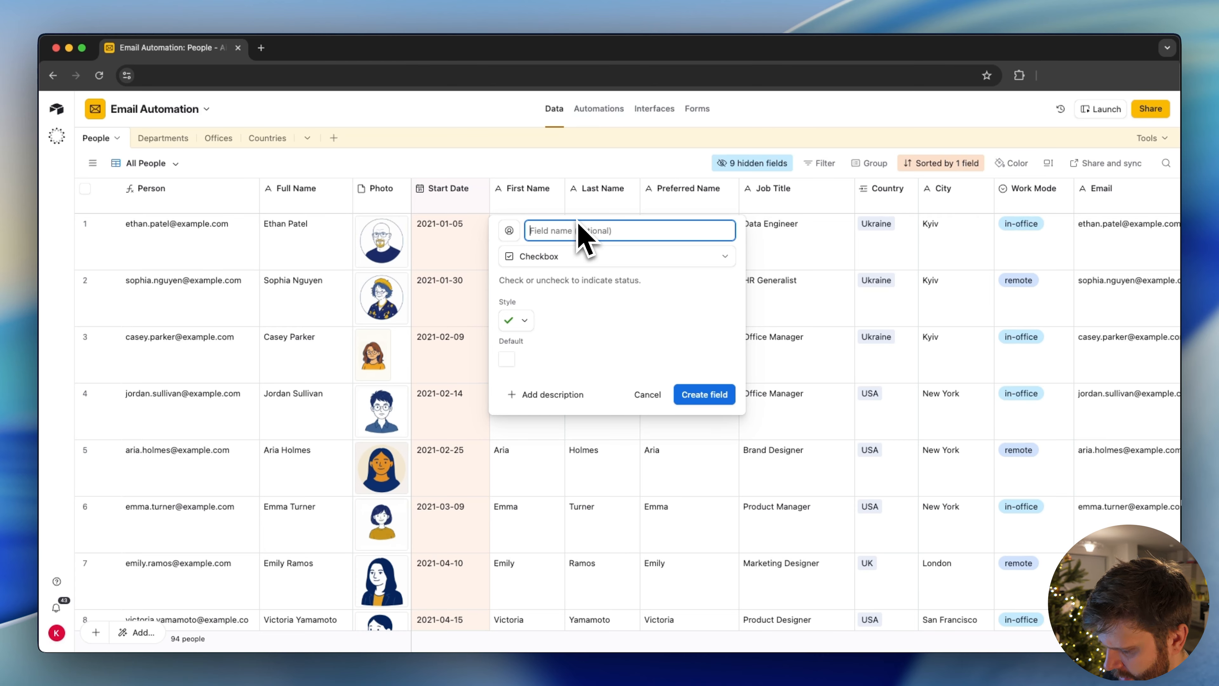
pyautogui.write('S')
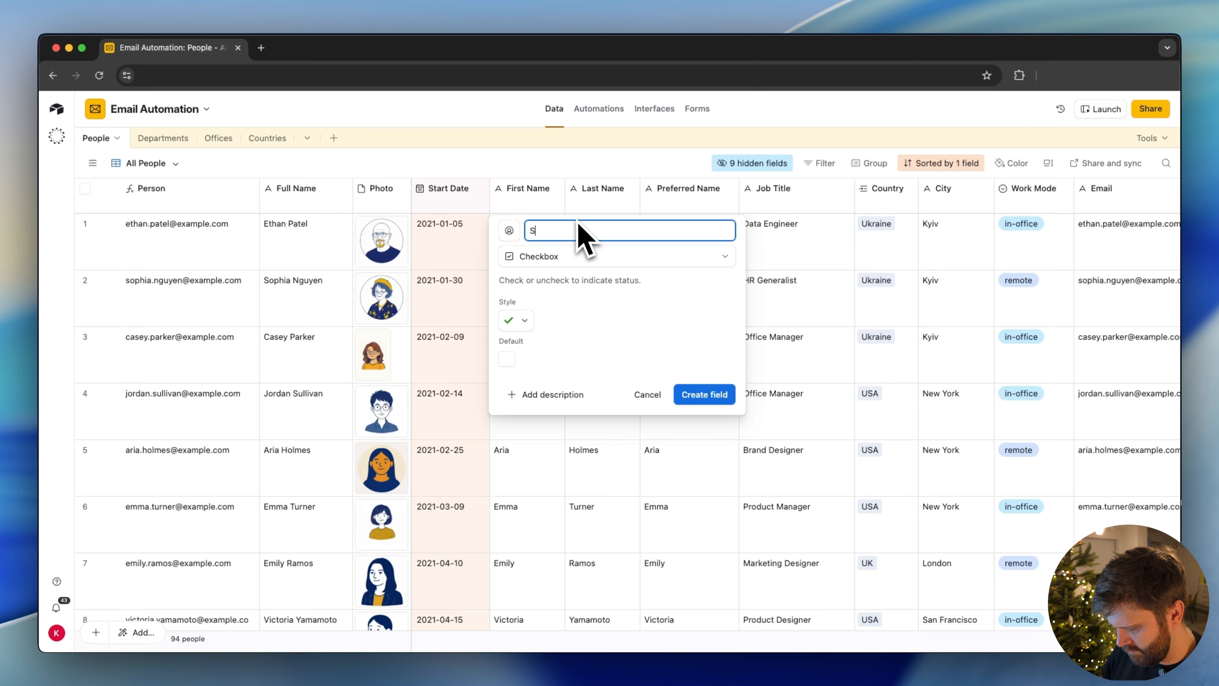
pyautogui.write('end Email')
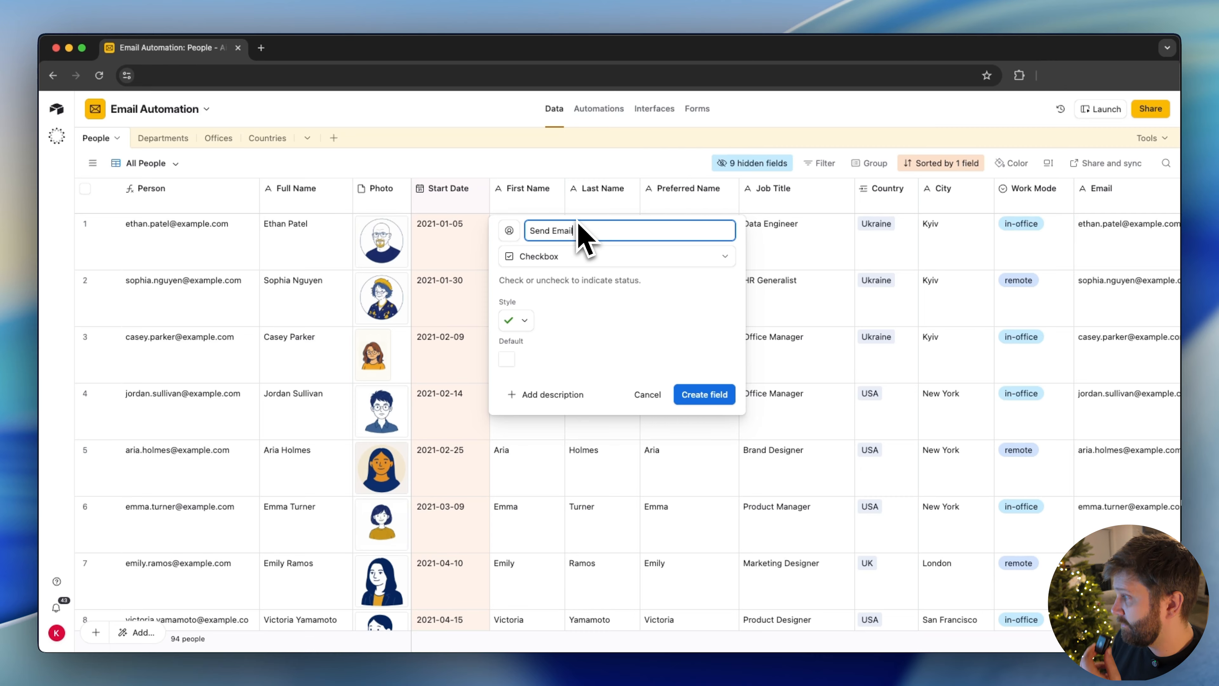
pyautogui.press('Return')
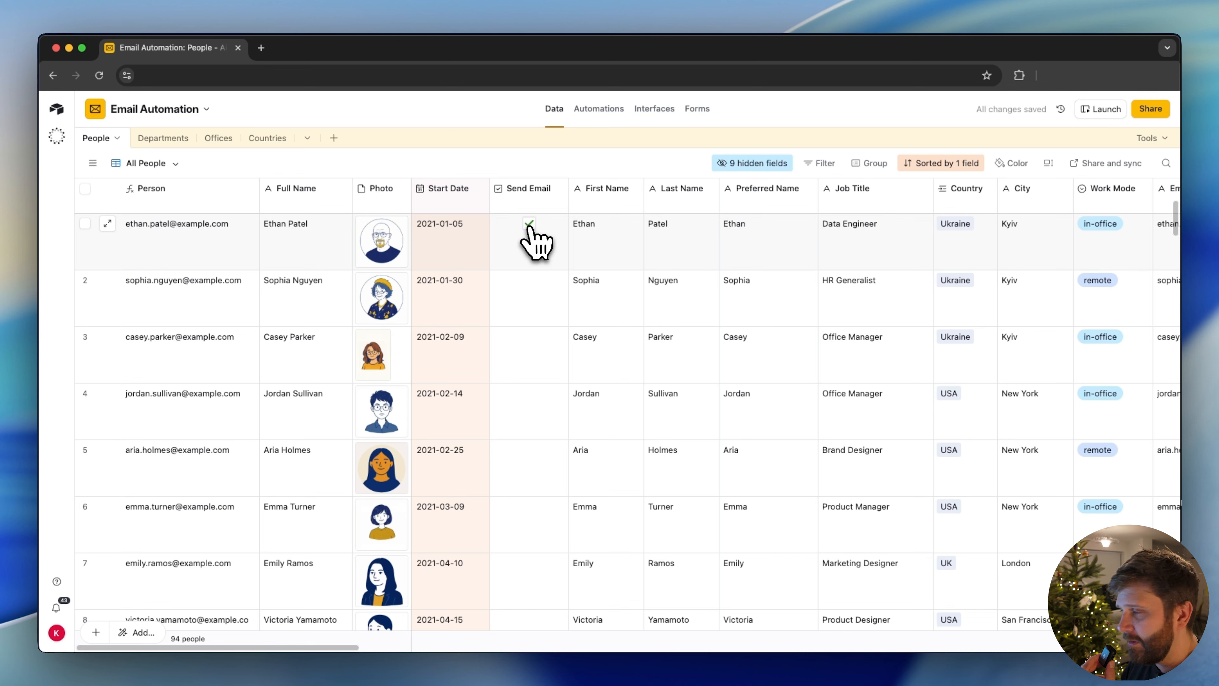
# Set the automation trigger's condition so that it fires when the Send Email field is checked
pyautogui.click(594, 112)
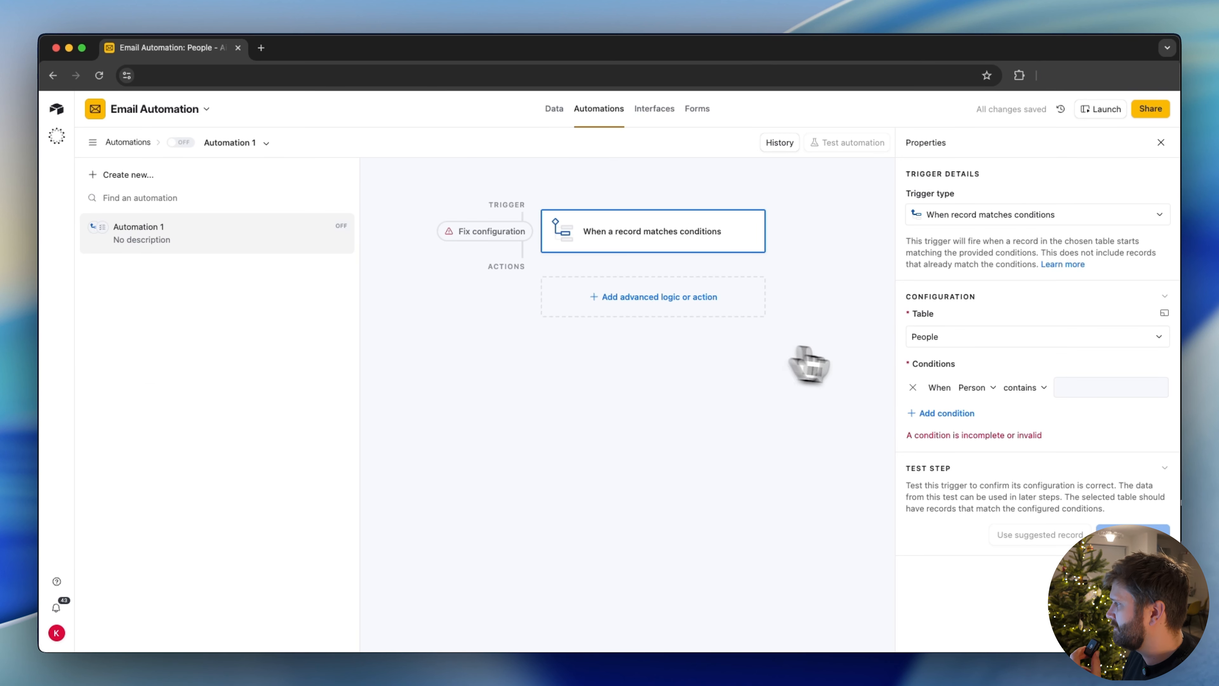
pyautogui.click(971, 387)
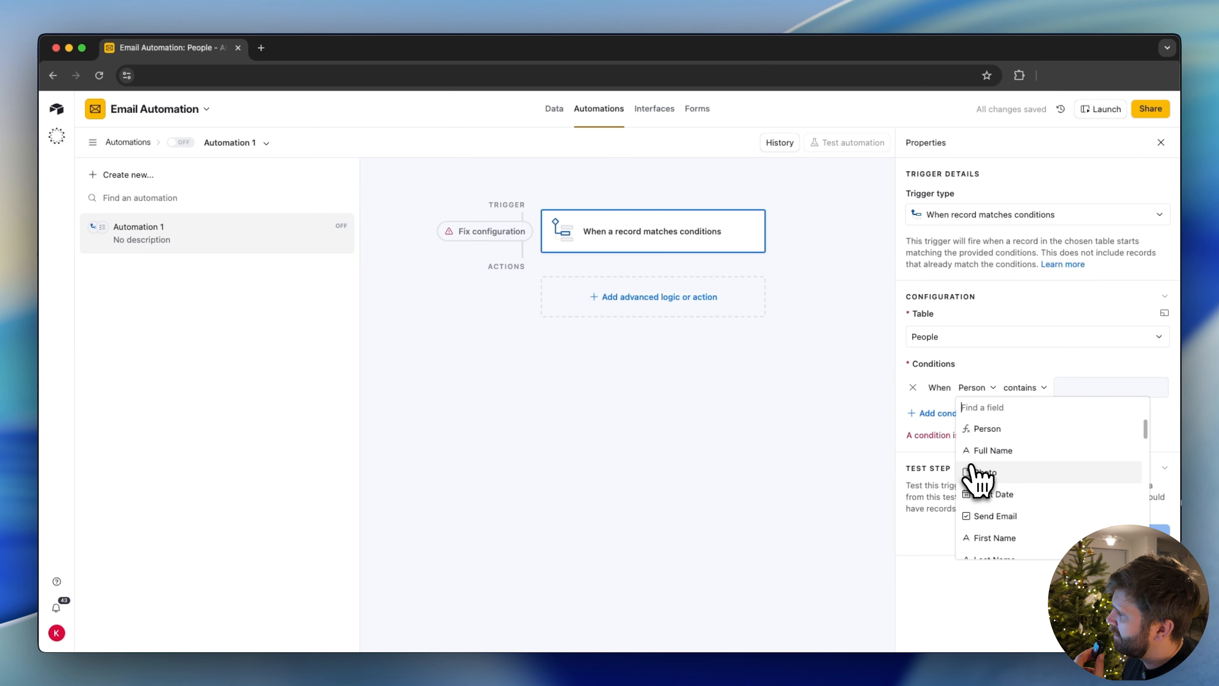
pyautogui.scroll(-2, 974, 473)
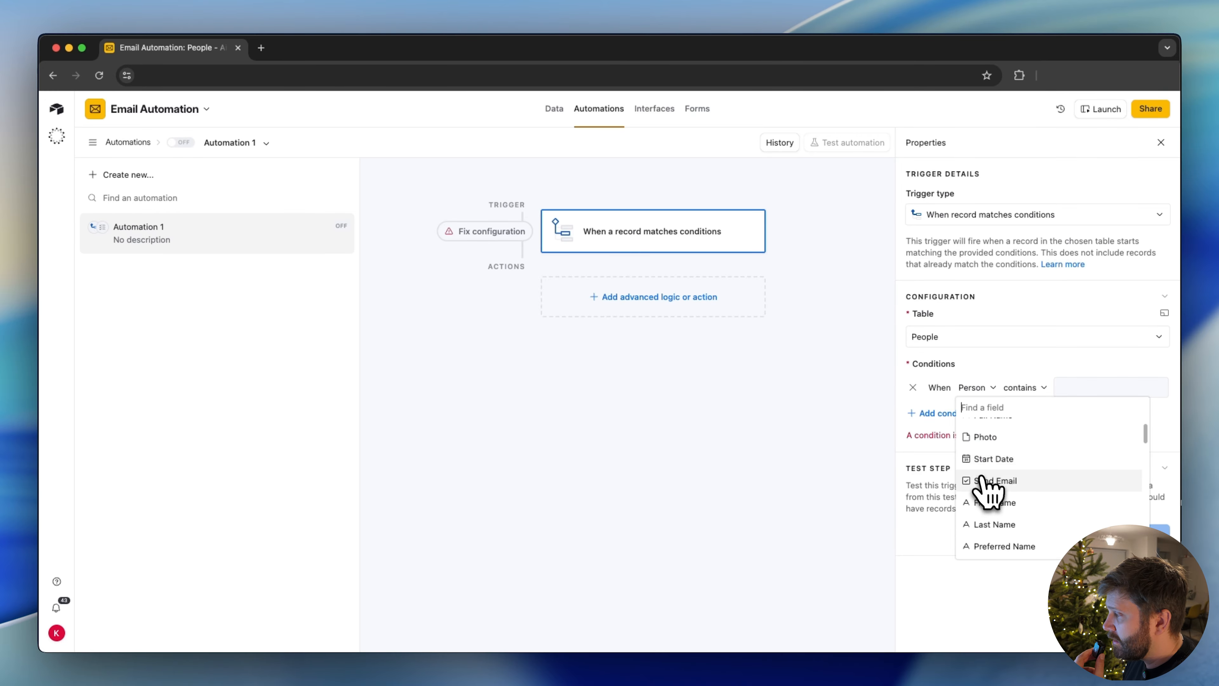
pyautogui.click(984, 480)
pyautogui.click(1046, 387)
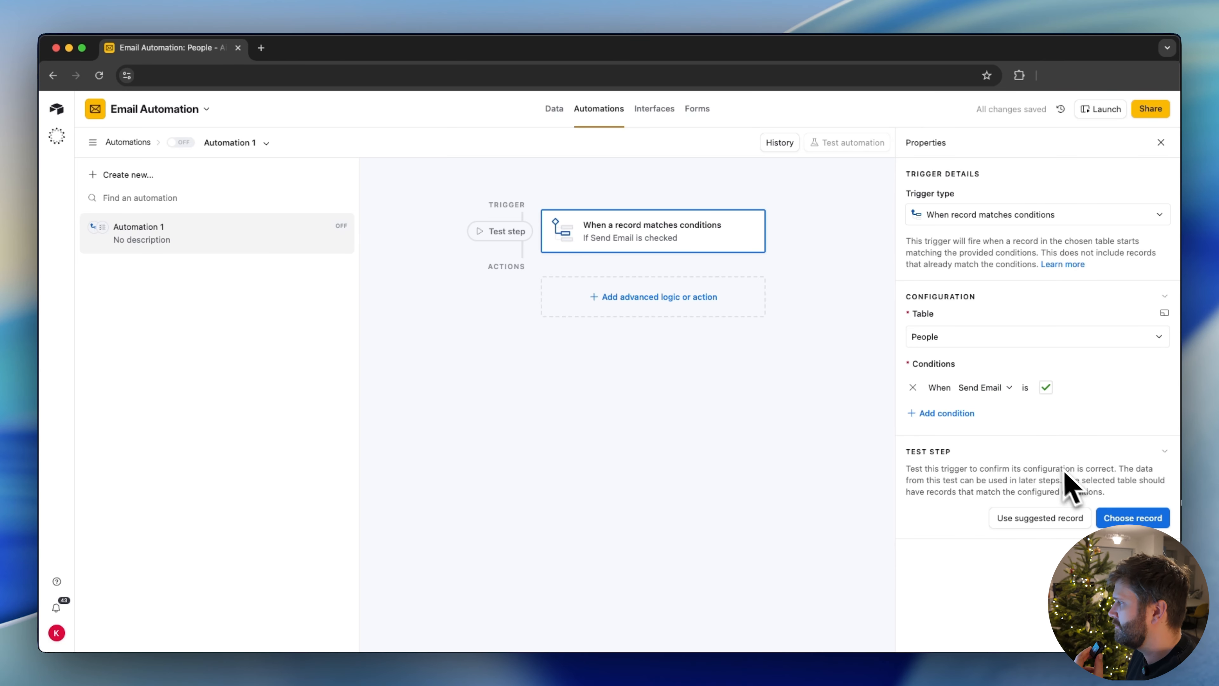
# Check Send Email for the sixth person in the People table and test the automation trigger with that record
pyautogui.click(1133, 518)
pyautogui.press('Escape')
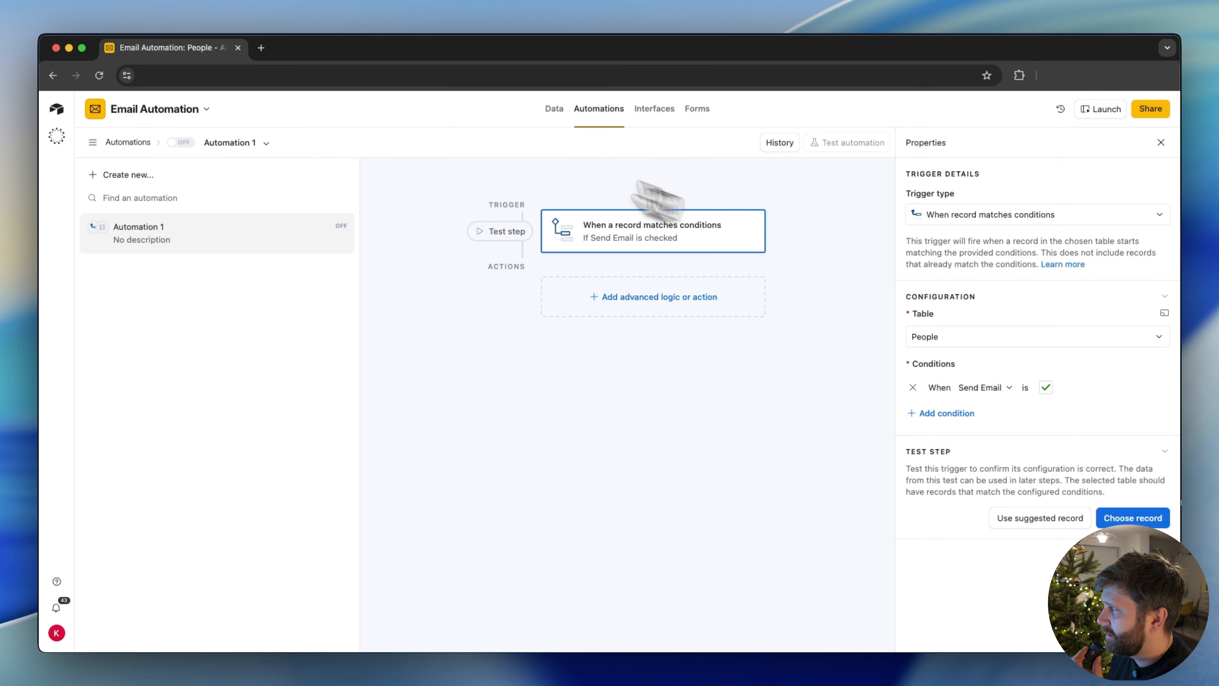
pyautogui.click(558, 115)
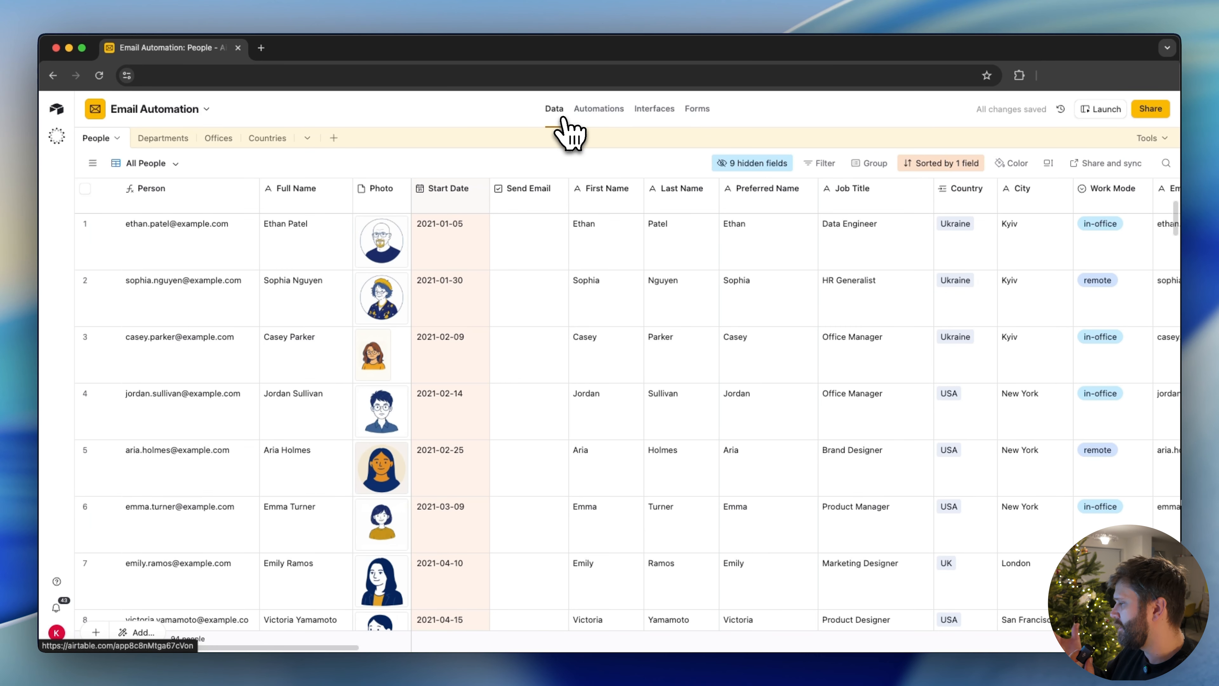
pyautogui.click(529, 507)
pyautogui.click(599, 109)
pyautogui.click(1132, 518)
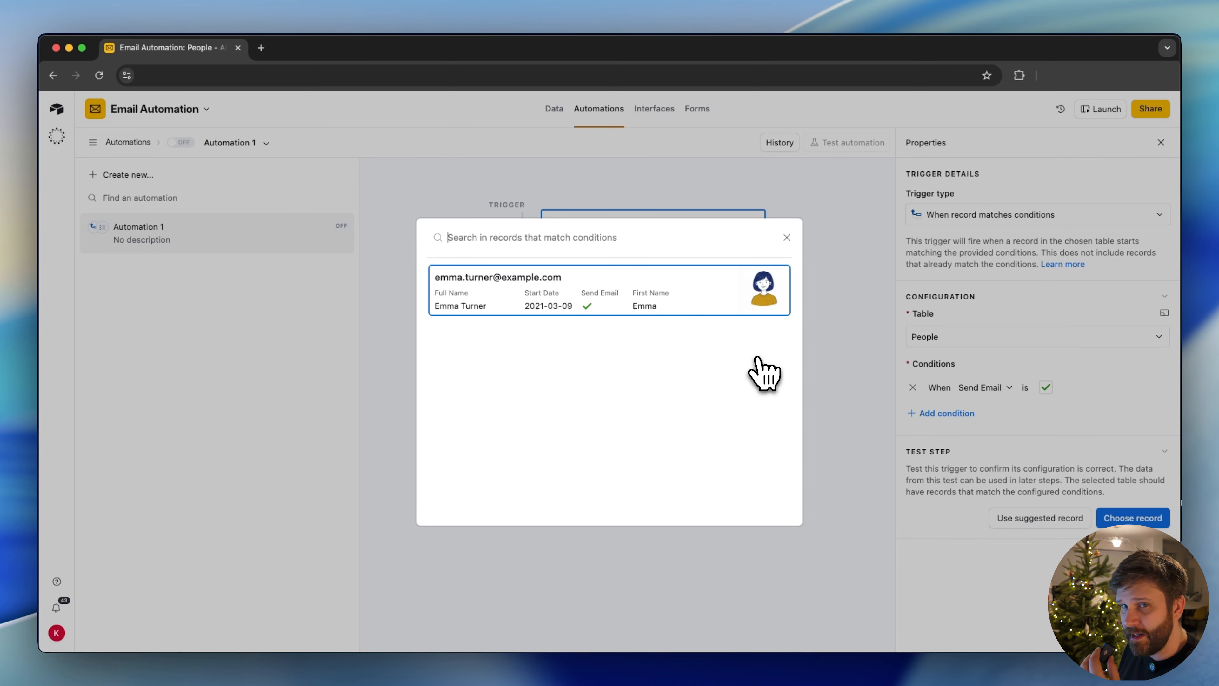
pyautogui.click(662, 308)
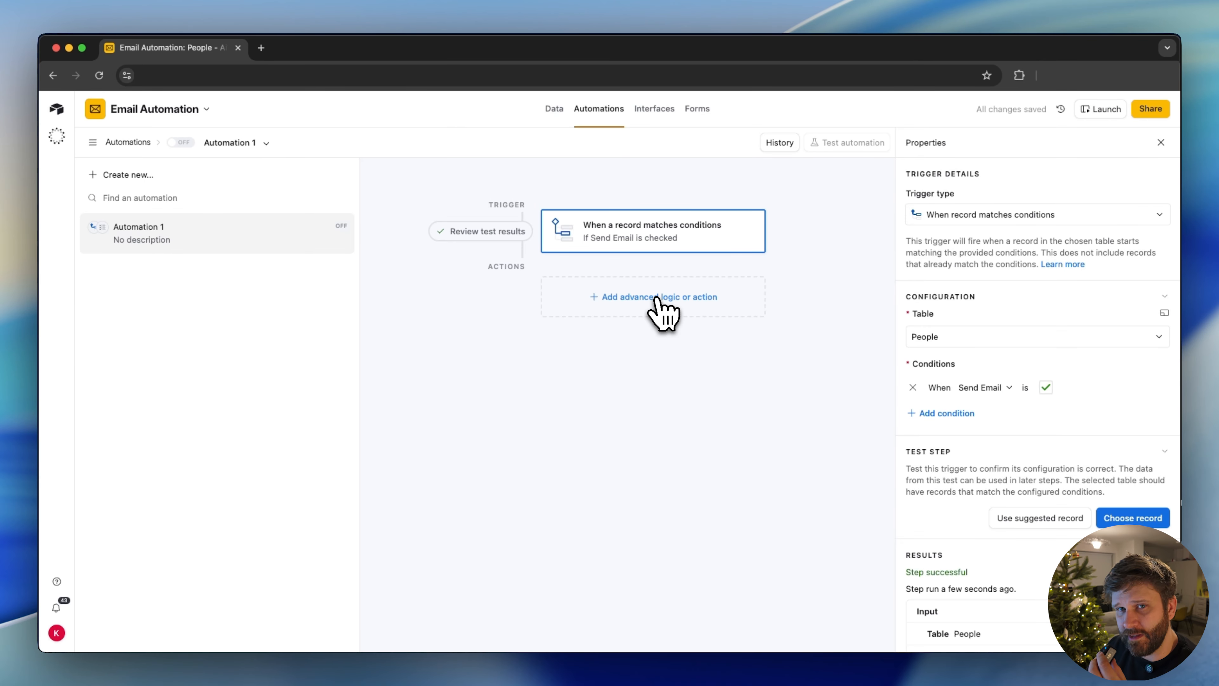
# Add an Airtable "Send email" action after the trigger
pyautogui.click(624, 300)
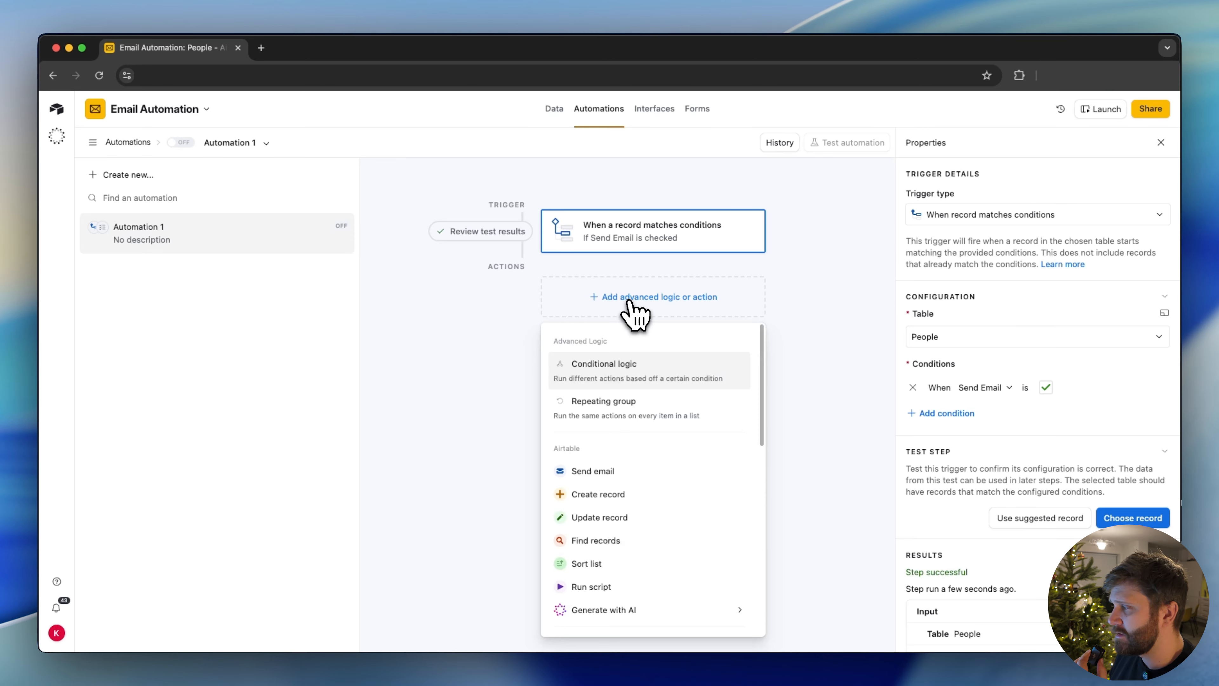
pyautogui.scroll(-2, 607, 464)
pyautogui.scroll(-2, 606, 463)
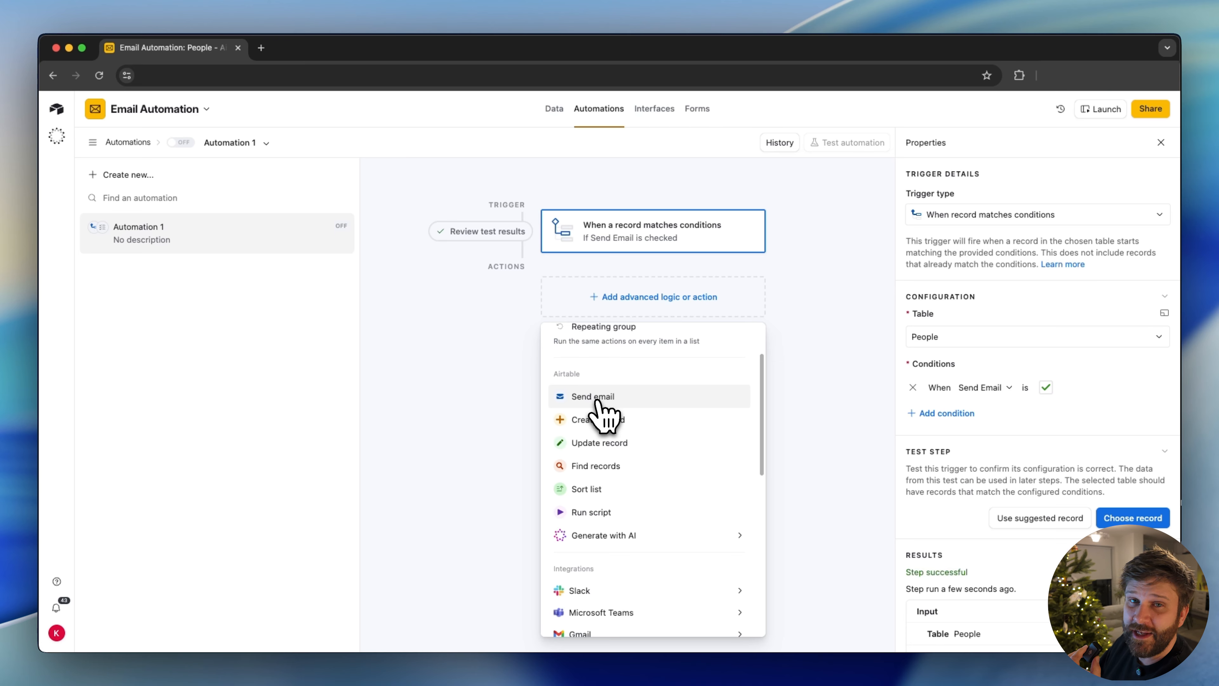
pyautogui.click(596, 397)
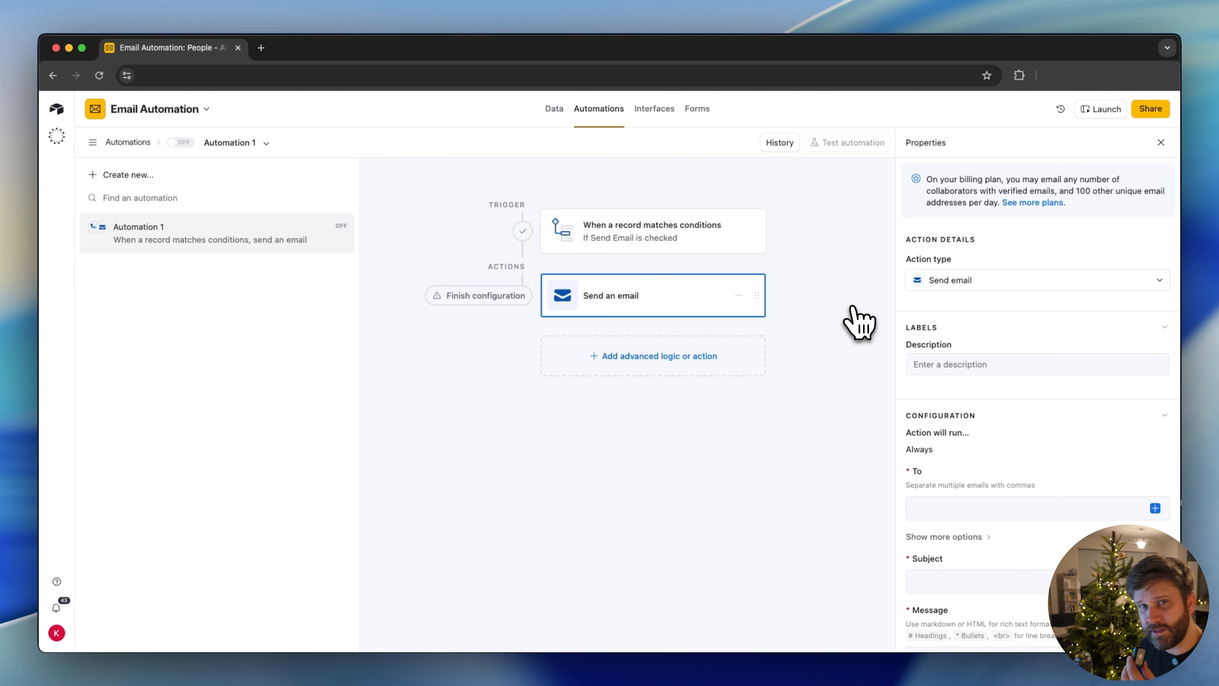
# Set the email action's recipient to the Email field of the record that triggered the automation
pyautogui.scroll(-3, 938, 427)
pyautogui.click(938, 427)
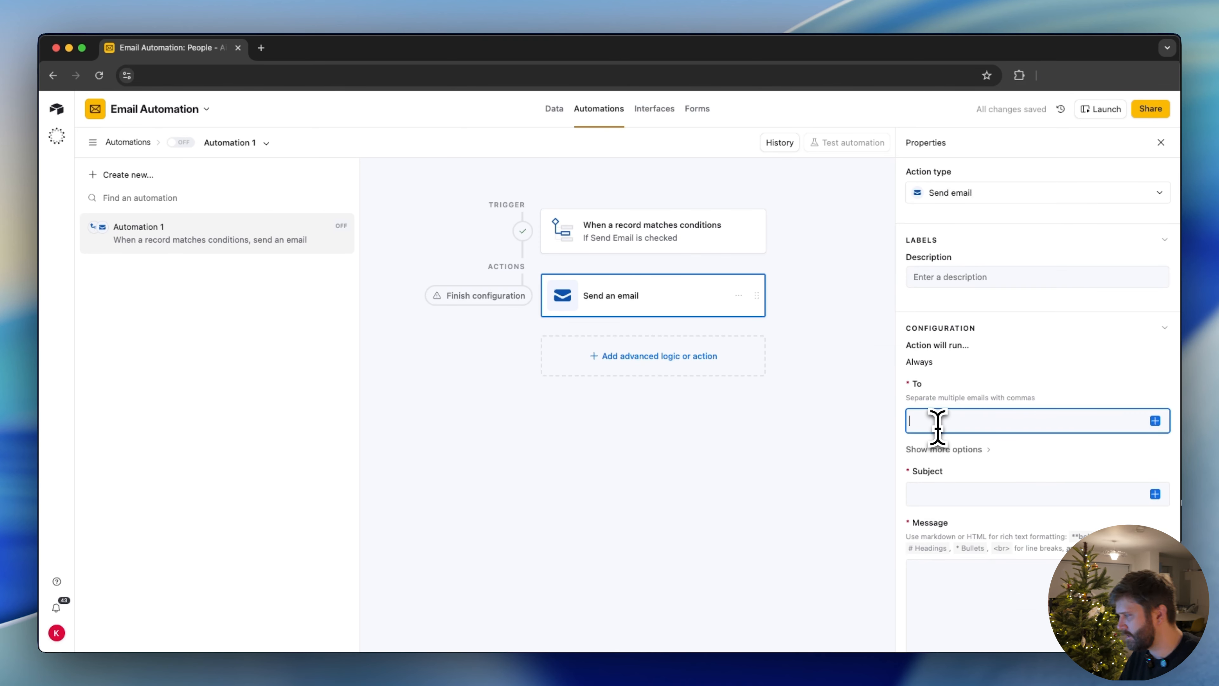
pyautogui.click(1154, 420)
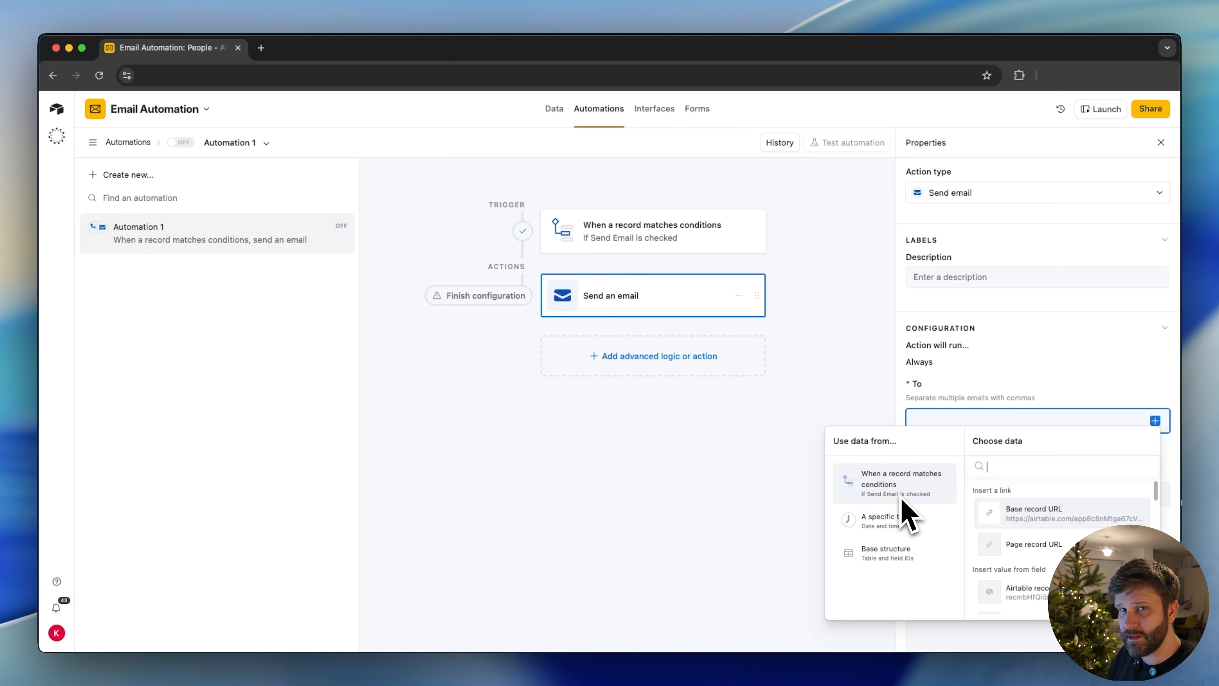
pyautogui.write('email')
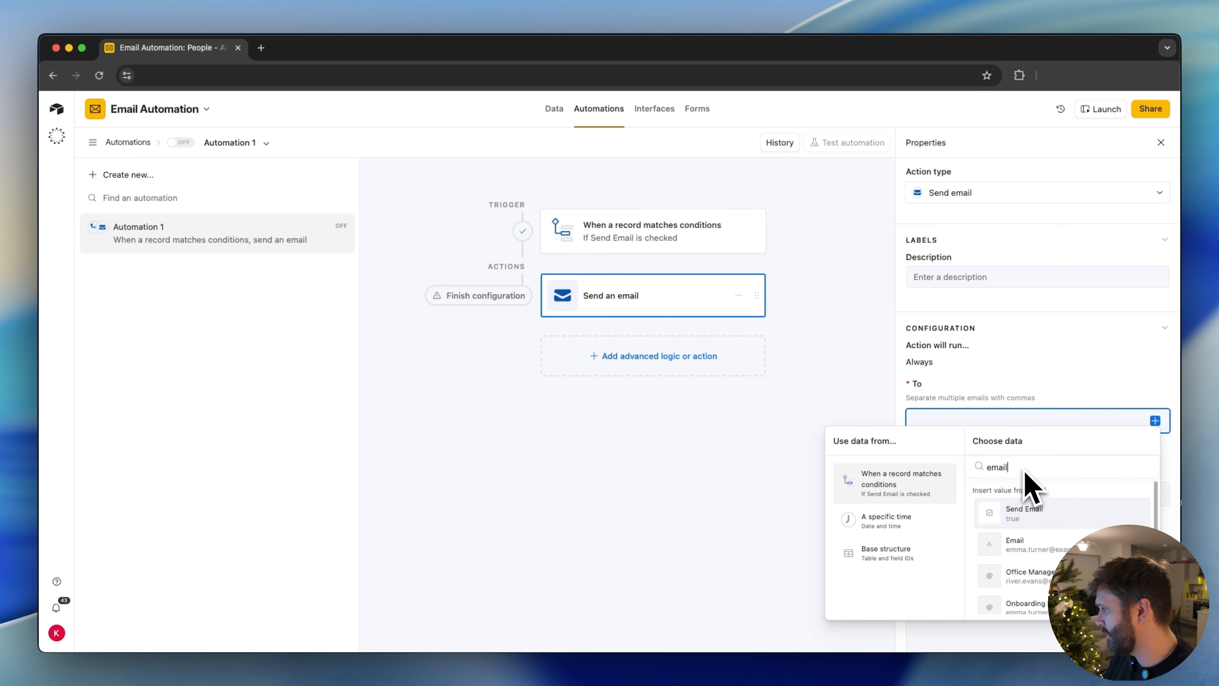
pyautogui.click(1031, 519)
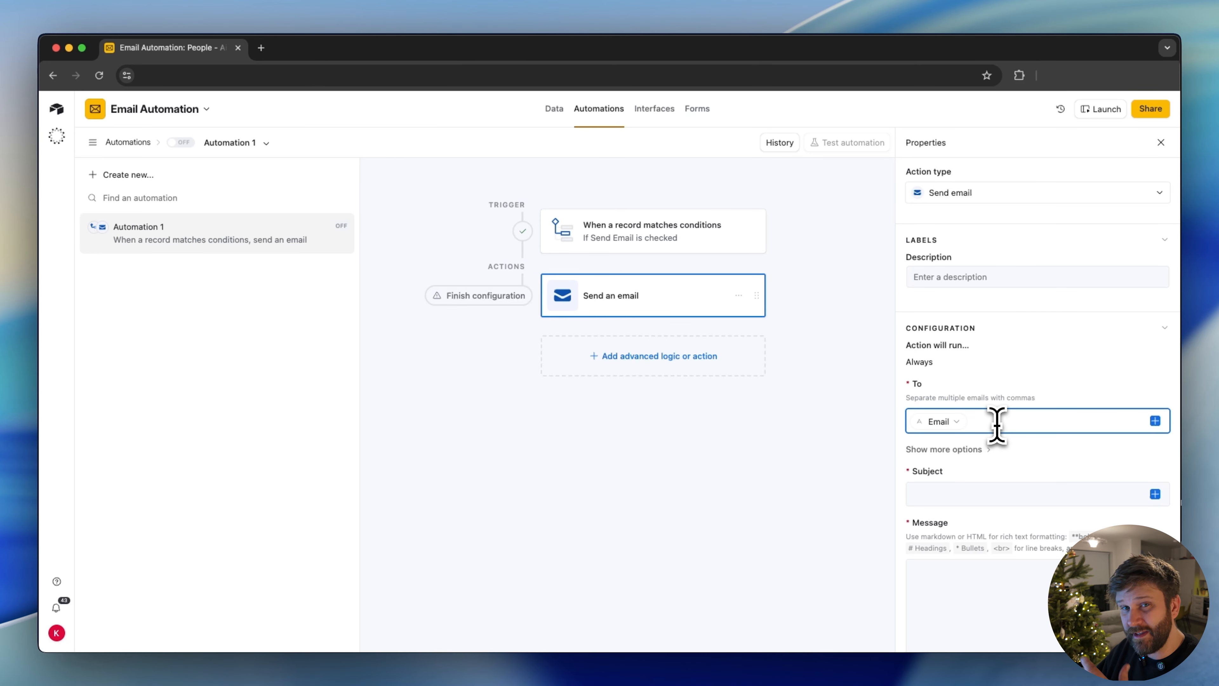
# Compose the email subject as "Hi" followed by the trigger record's First Name field and an exclamation mark
pyautogui.click(979, 488)
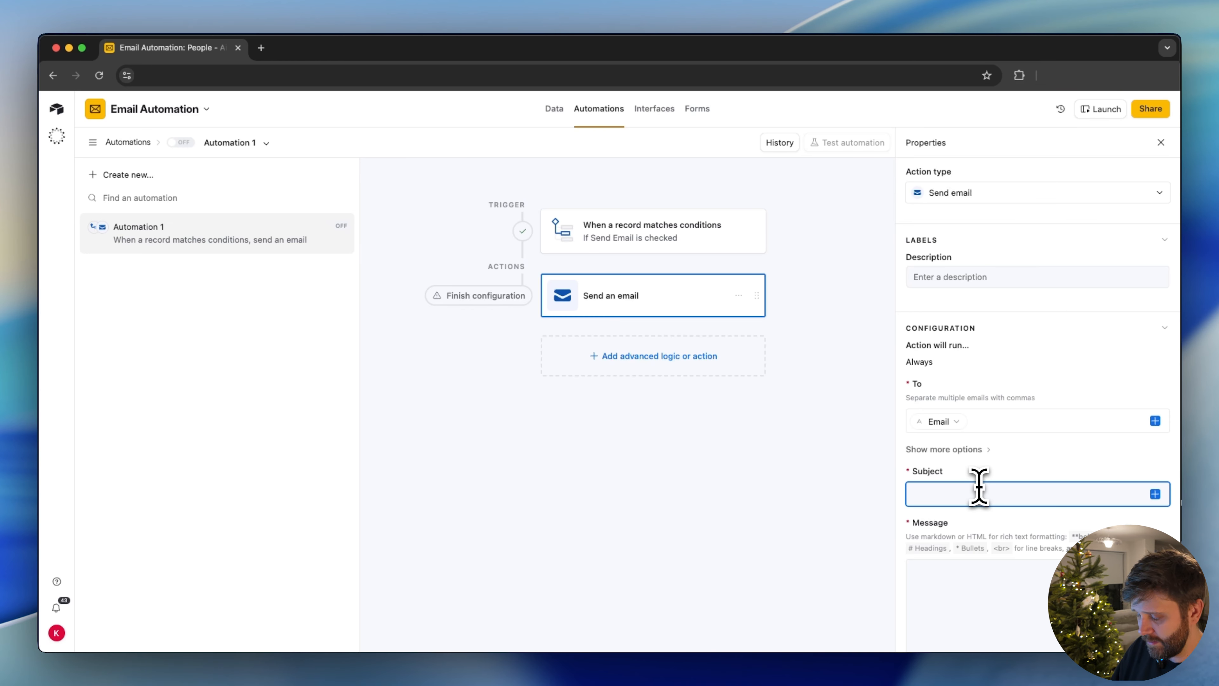
pyautogui.write('Hi')
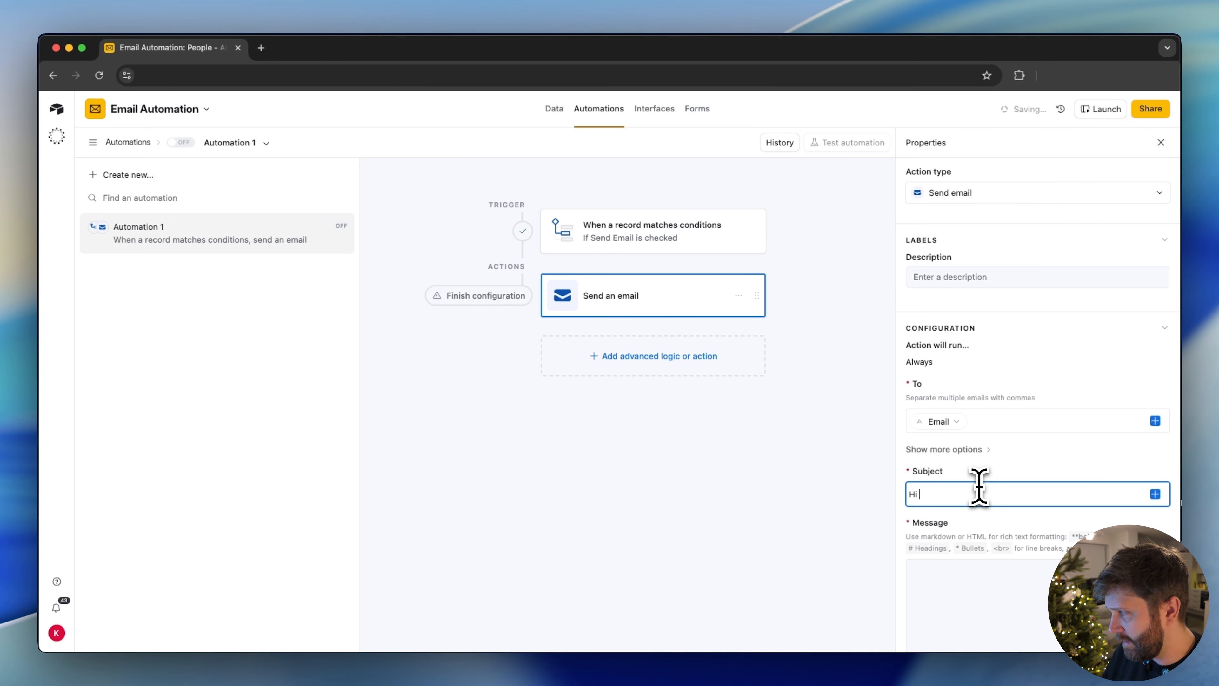
pyautogui.click(1155, 496)
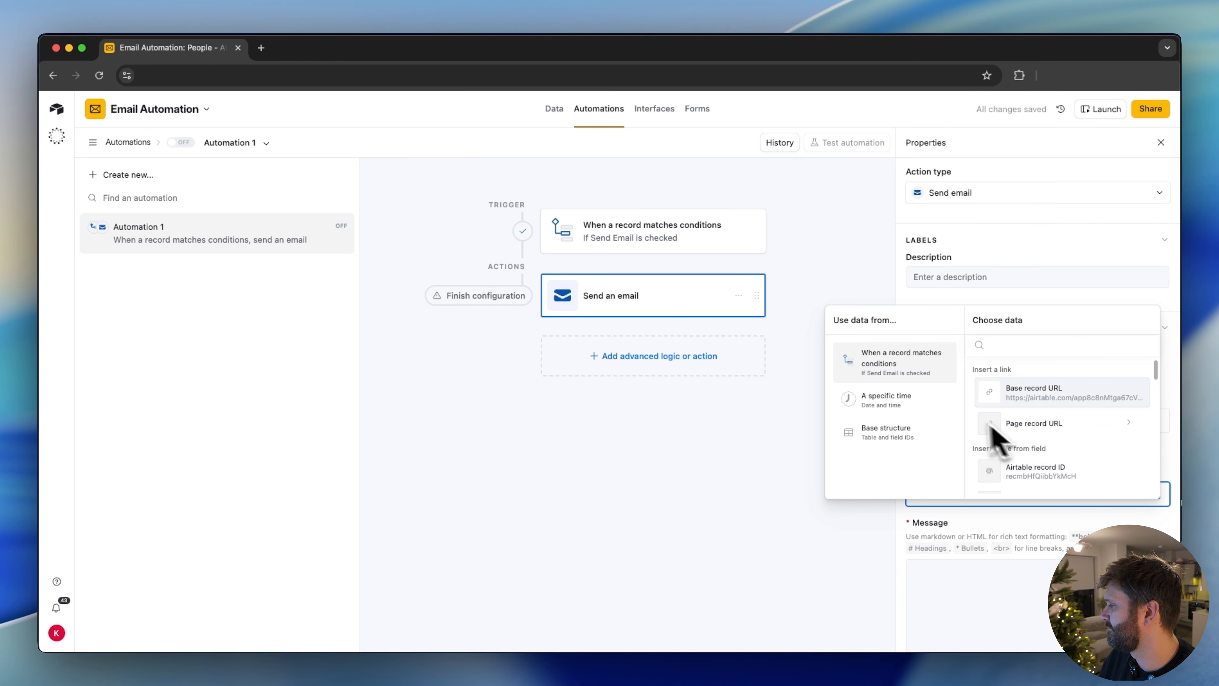
pyautogui.write('first')
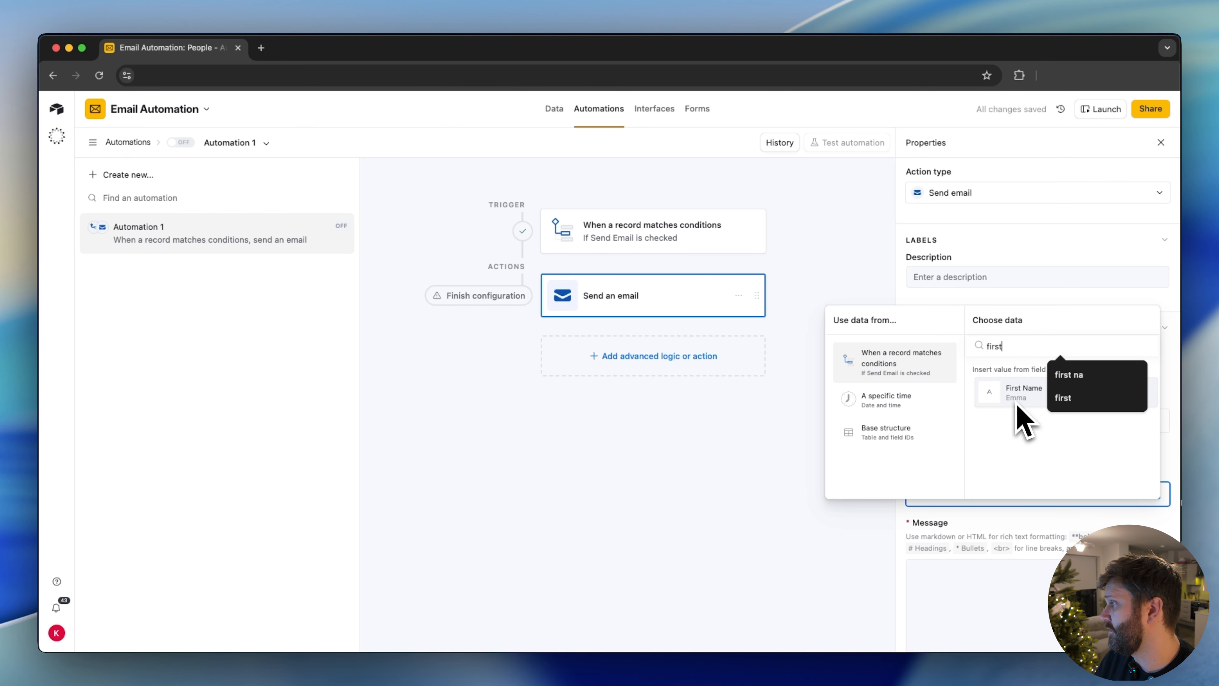
pyautogui.click(1022, 413)
pyautogui.write('!')
# Begin the email message with "Hi", the sample recipient's first name and a comma, followed by a blank line
pyautogui.click(989, 574)
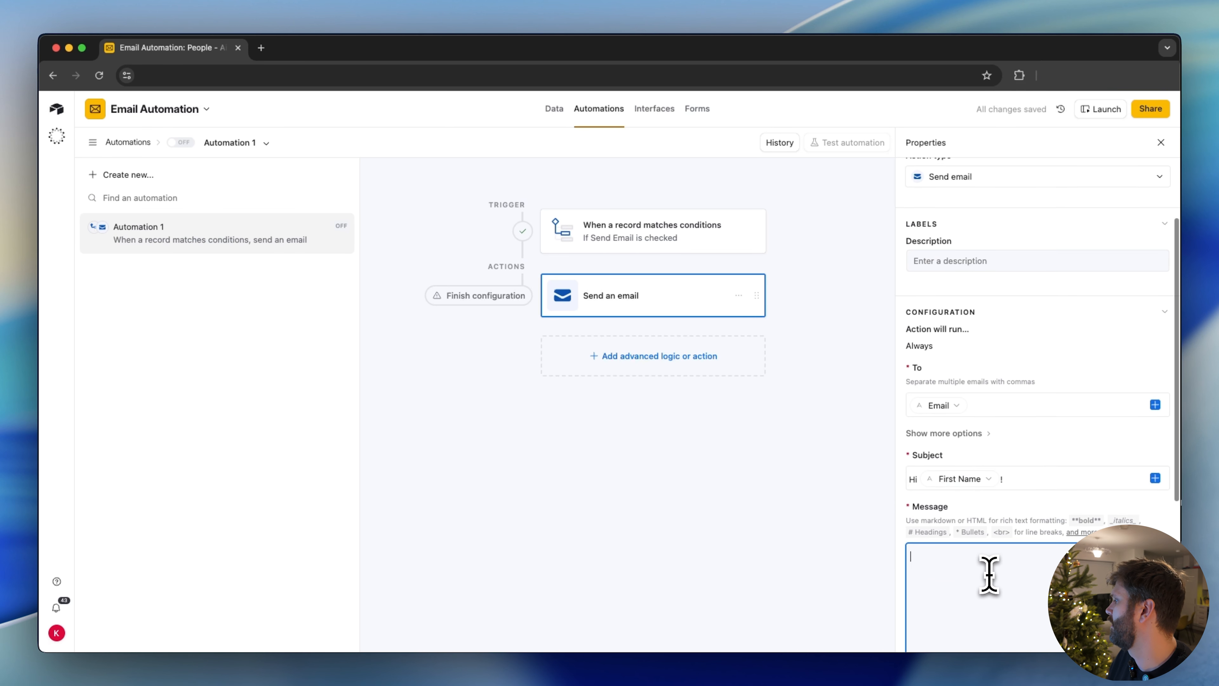
pyautogui.scroll(-3, 987, 575)
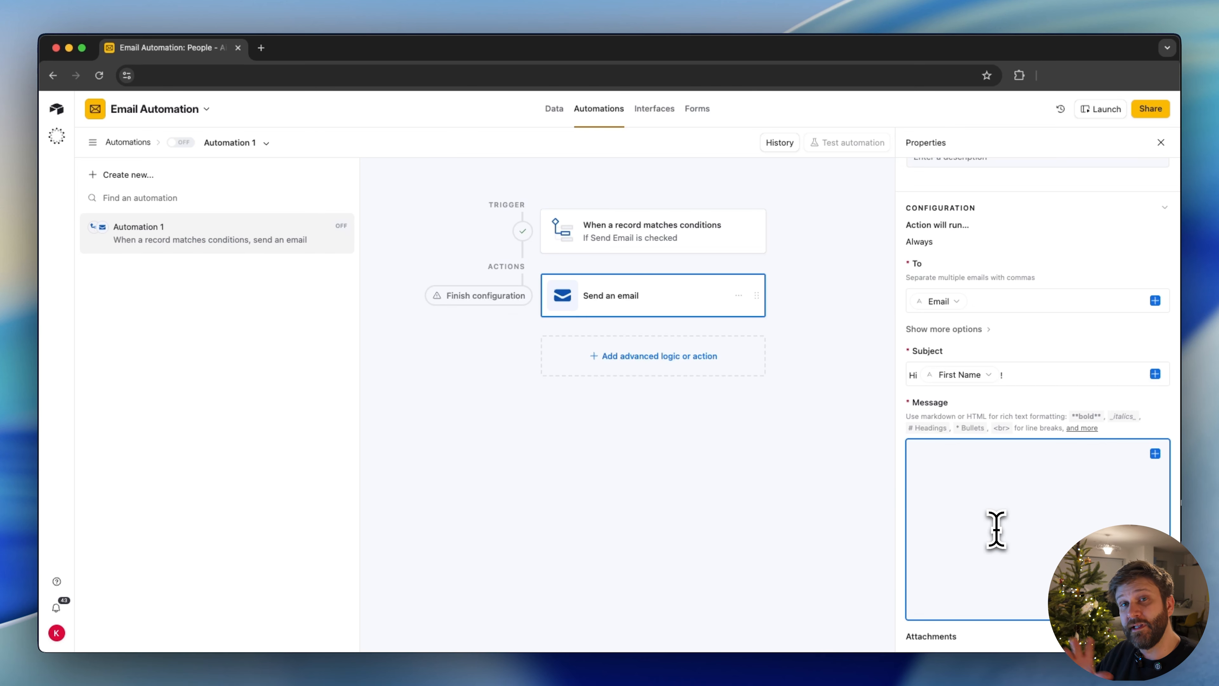
pyautogui.write('Hi ')
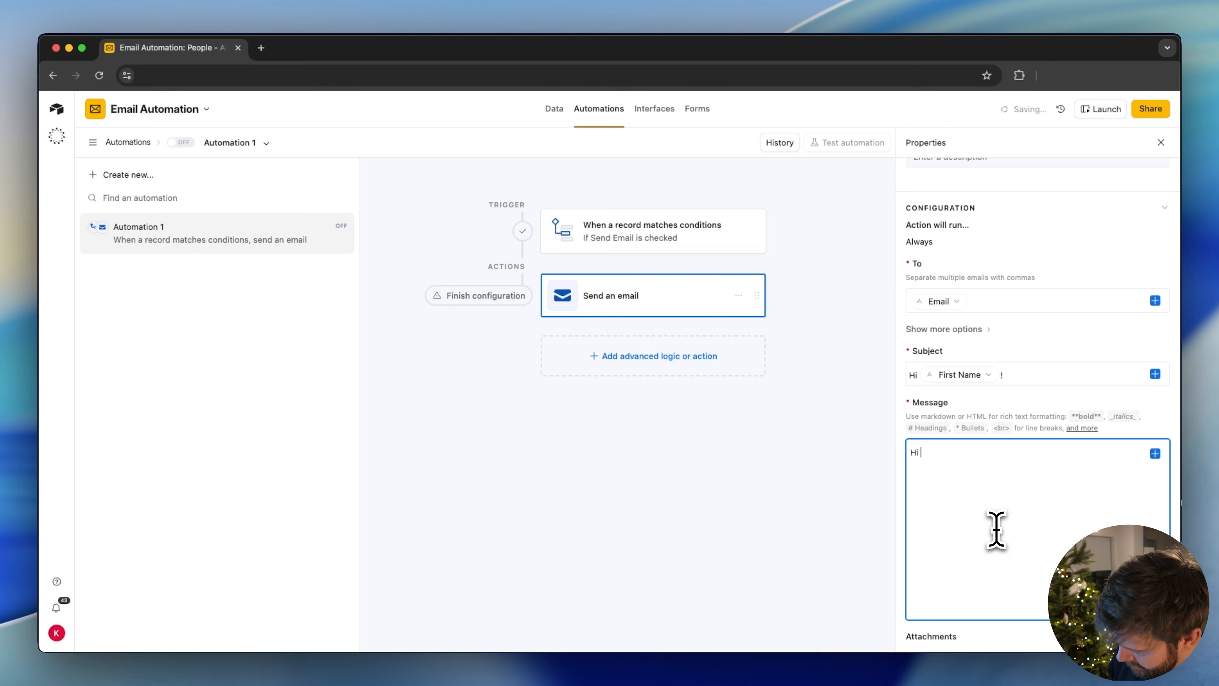
pyautogui.write('Emma,')
pyautogui.press('Return')
pyautogui.press('Return')
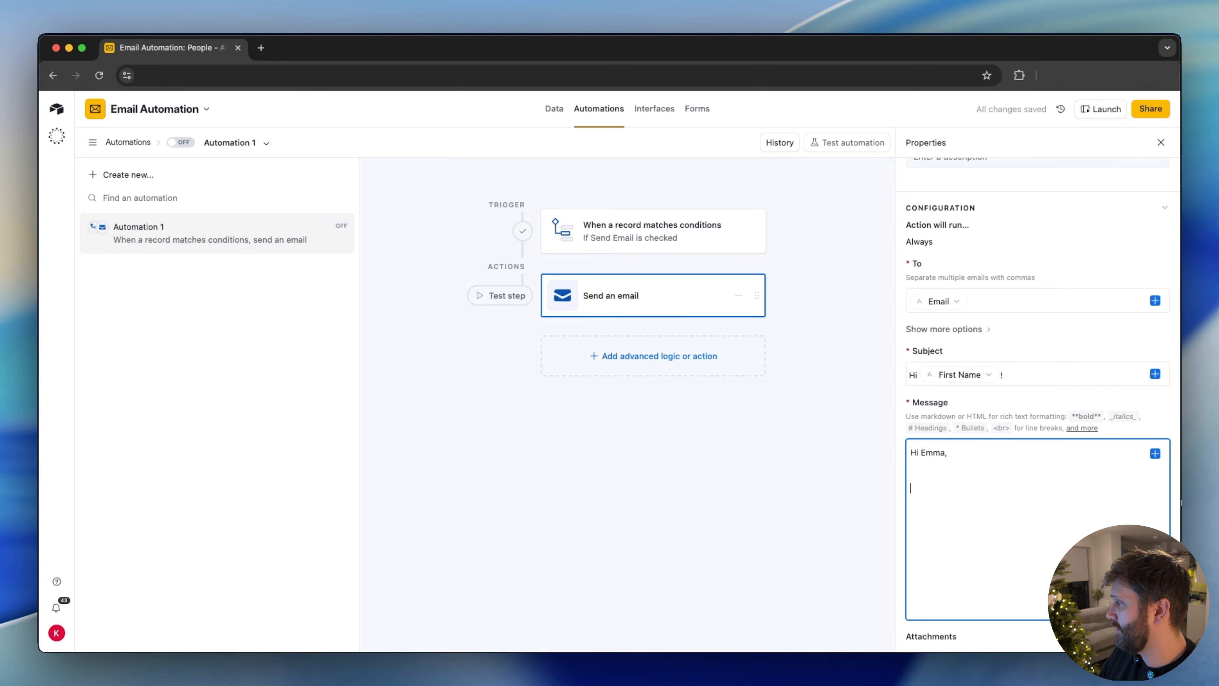
# Replace the typed name in the message greeting with the trigger record's First Name field
pyautogui.doubleClick(932, 452)
pyautogui.press('BackSpace')
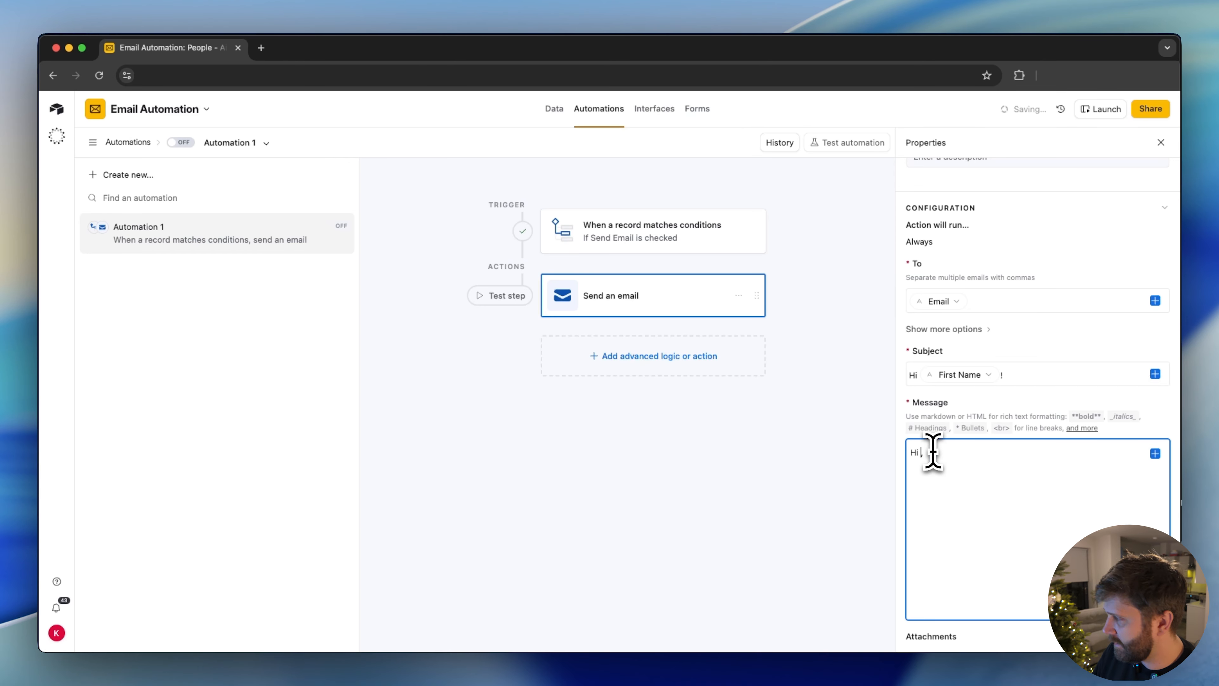
pyautogui.click(1154, 454)
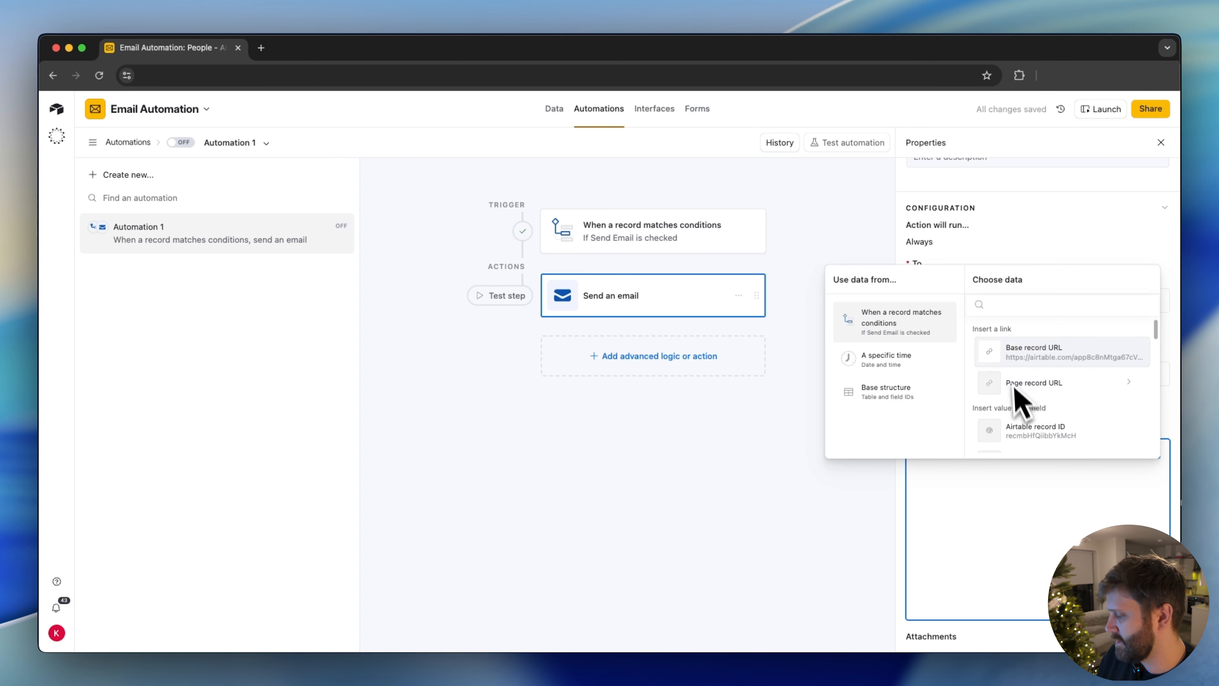
pyautogui.scroll(-3, 1020, 384)
pyautogui.click(1032, 408)
# Write the message body under the greeting: "Hope everything is going well. This is just a test email. How are things in the"
pyautogui.click(1025, 456)
pyautogui.press('Return')
pyautogui.press('Return')
pyautogui.write('Hope everything')
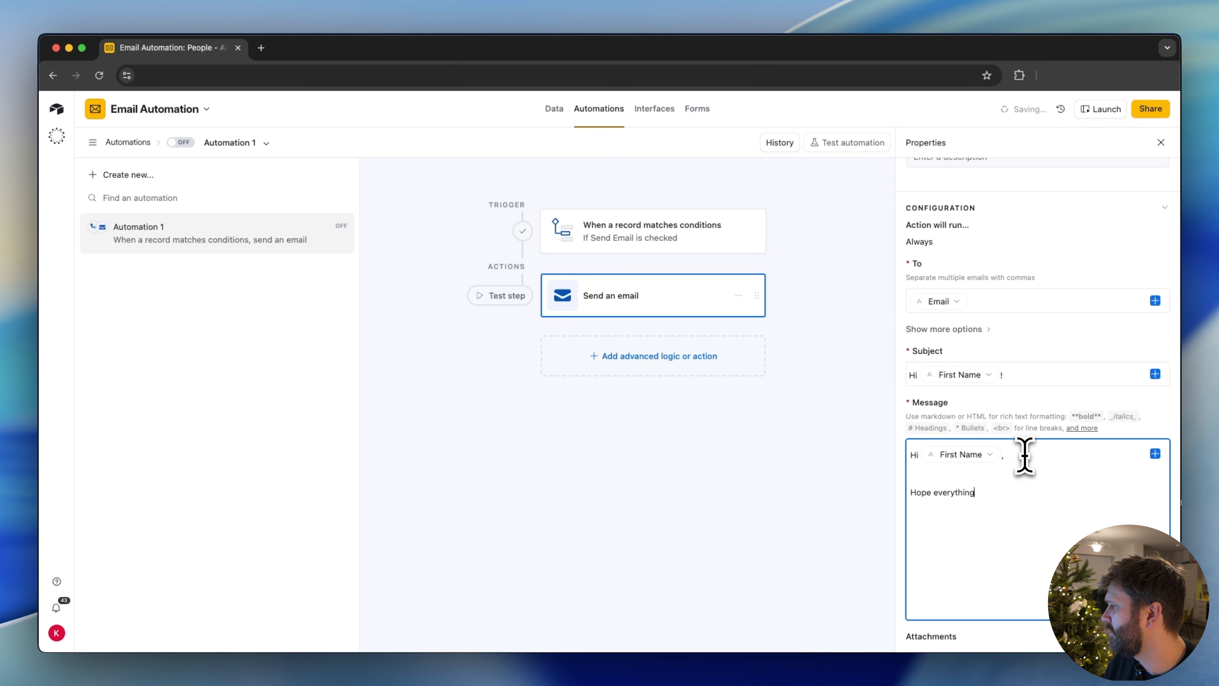
pyautogui.write(' is going well.')
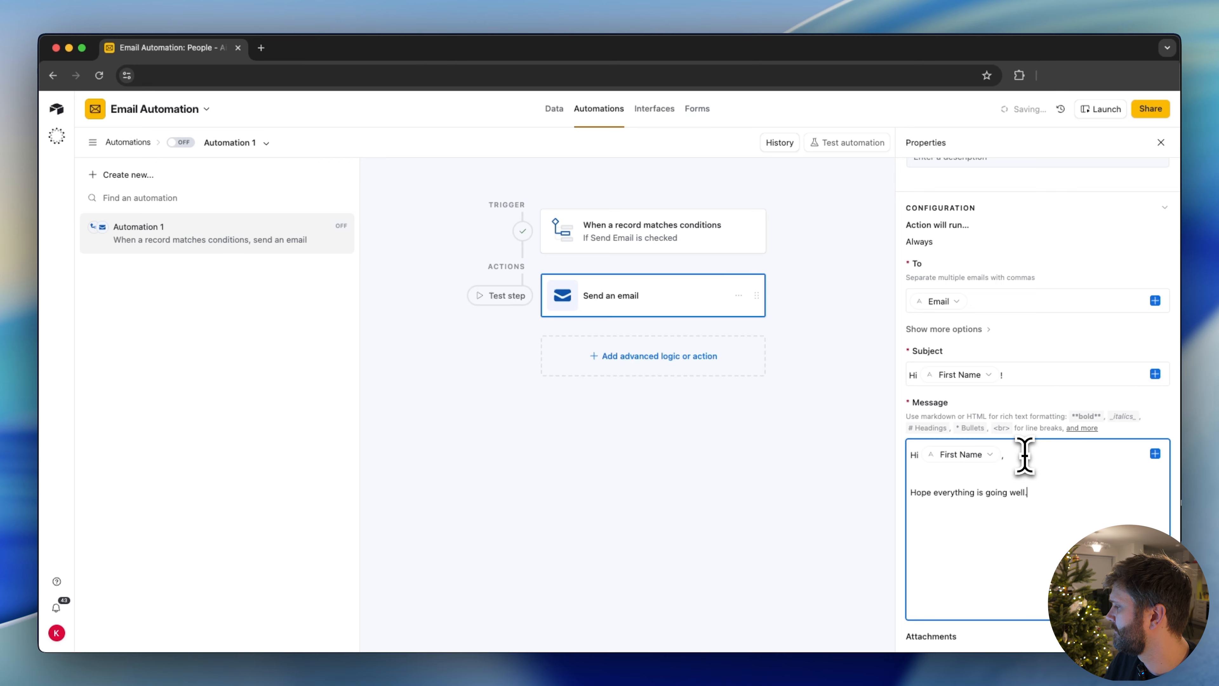
pyautogui.write(' This is just a test email.')
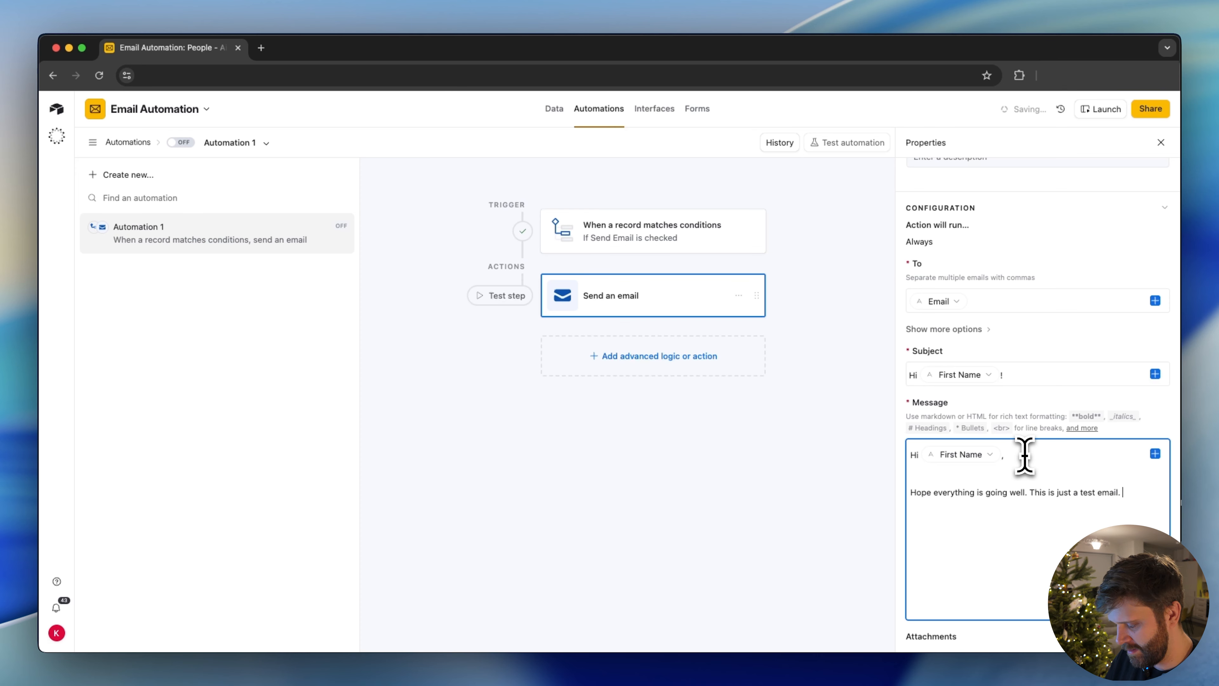
pyautogui.write(' How are things in the')
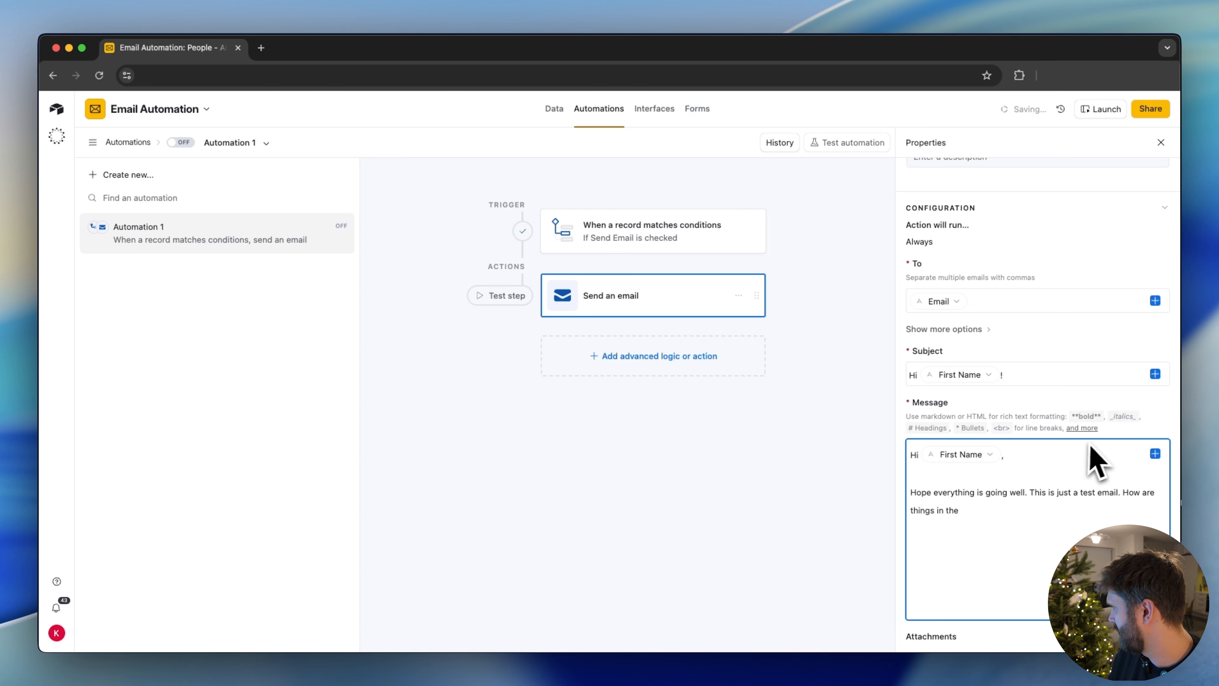
# Insert the trigger record's Department field, followed by "department?", and close the message with "Talk soon!", "Thank you," and the sender's first name
pyautogui.click(1155, 453)
pyautogui.write('depar')
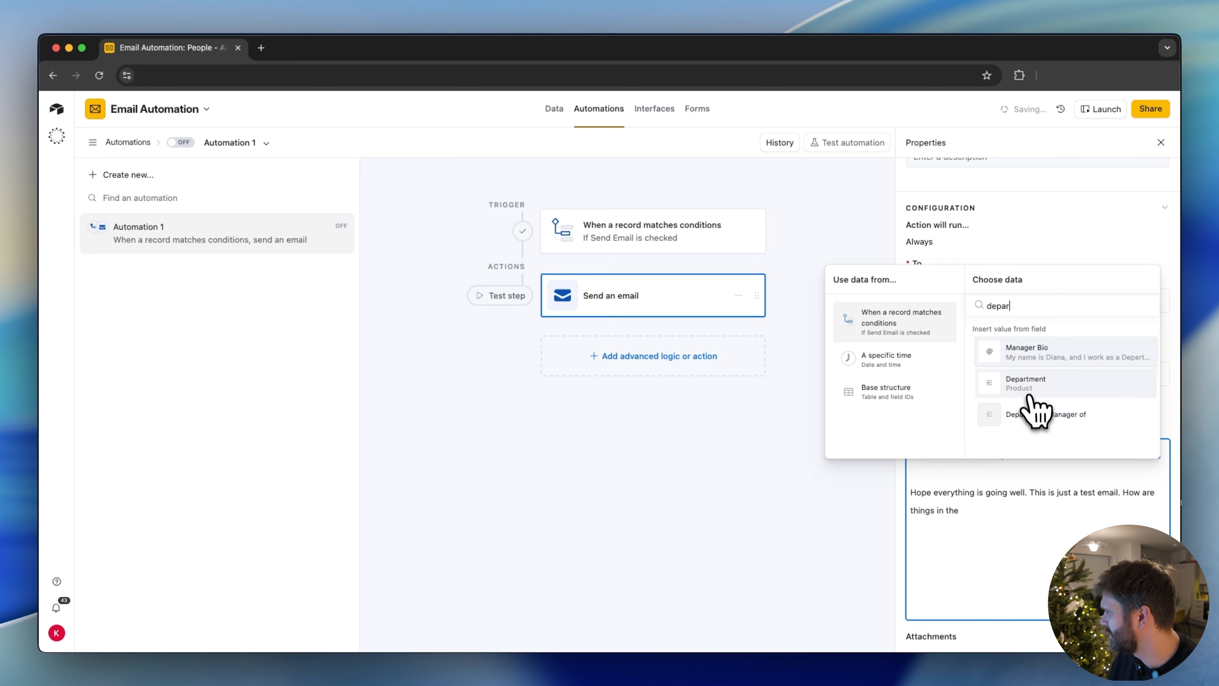
pyautogui.click(1029, 384)
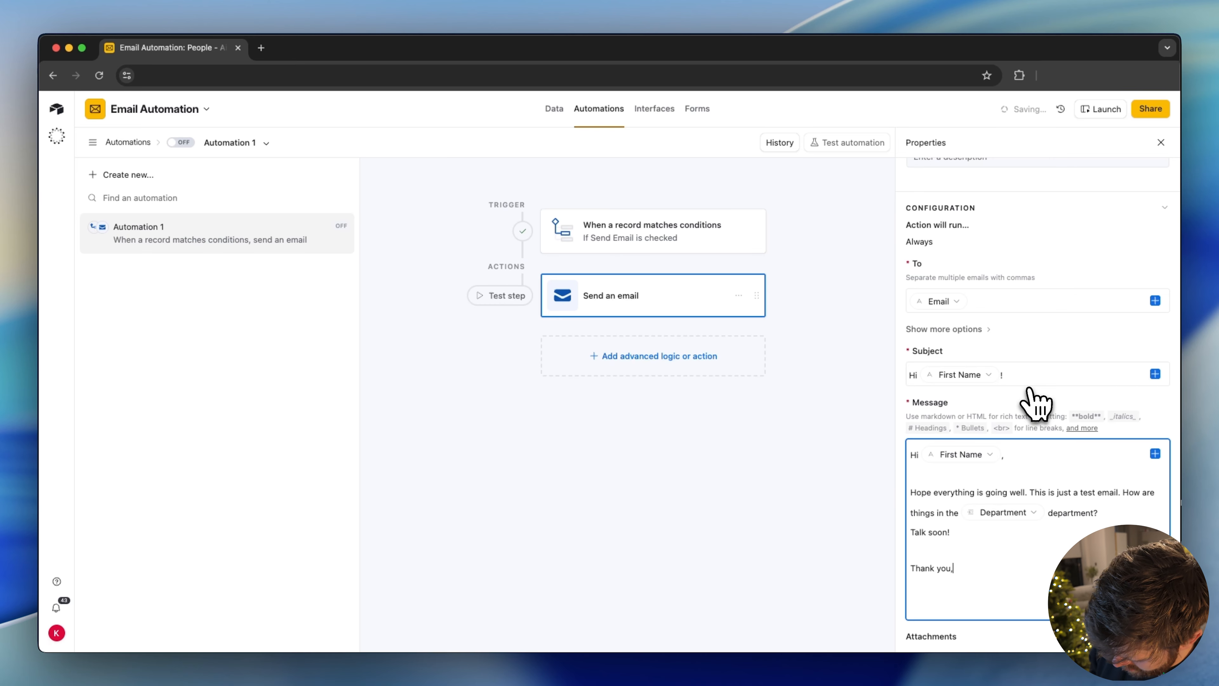
# Generate a preview of the email, check its sender, recipient, greeting and department name, and close it
pyautogui.scroll(-4, 1087, 370)
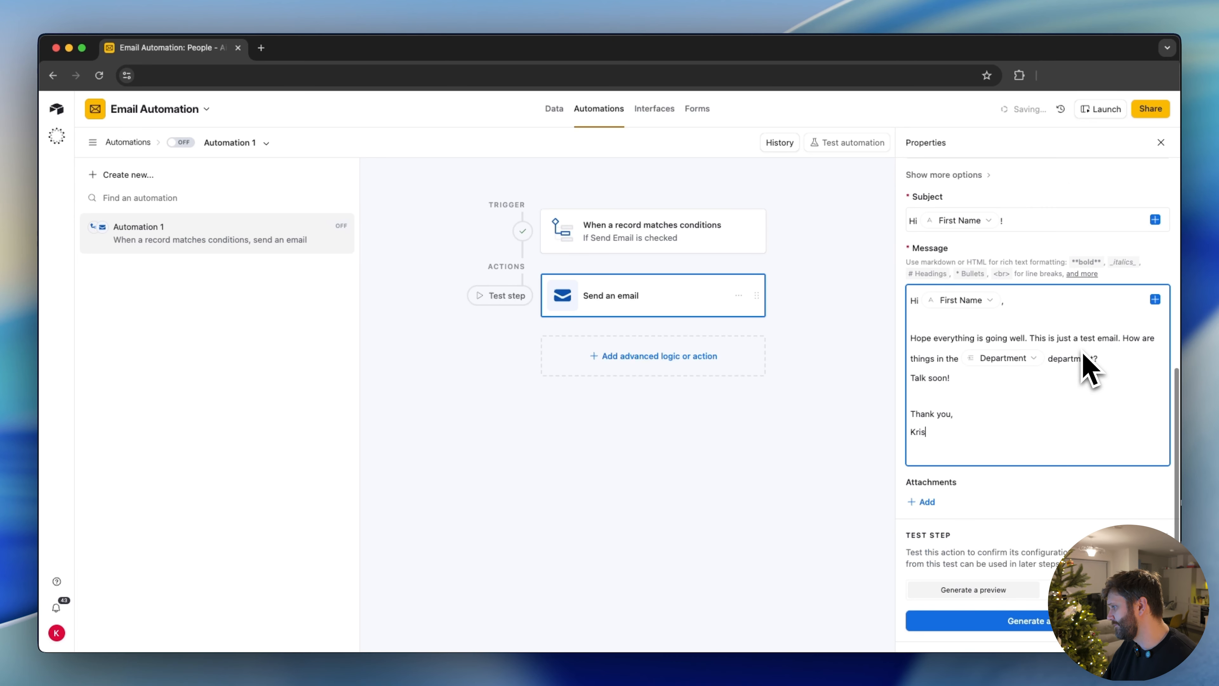
pyautogui.click(999, 620)
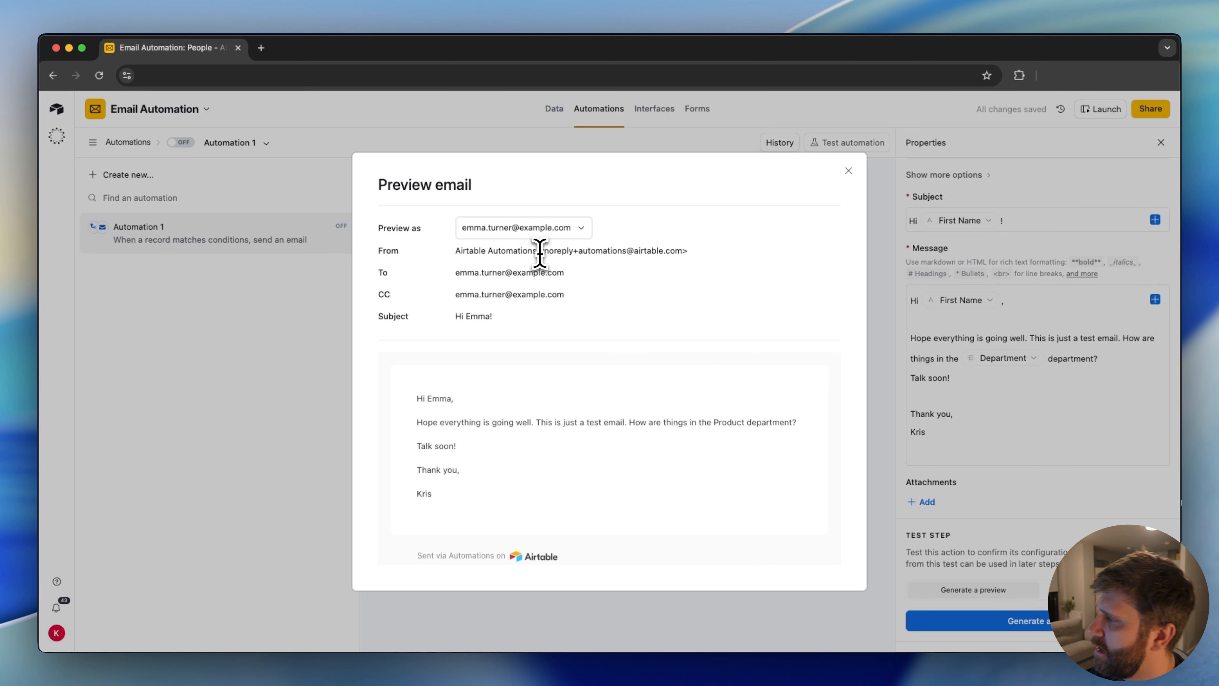
pyautogui.moveTo(537, 250); pyautogui.dragTo(446, 259)
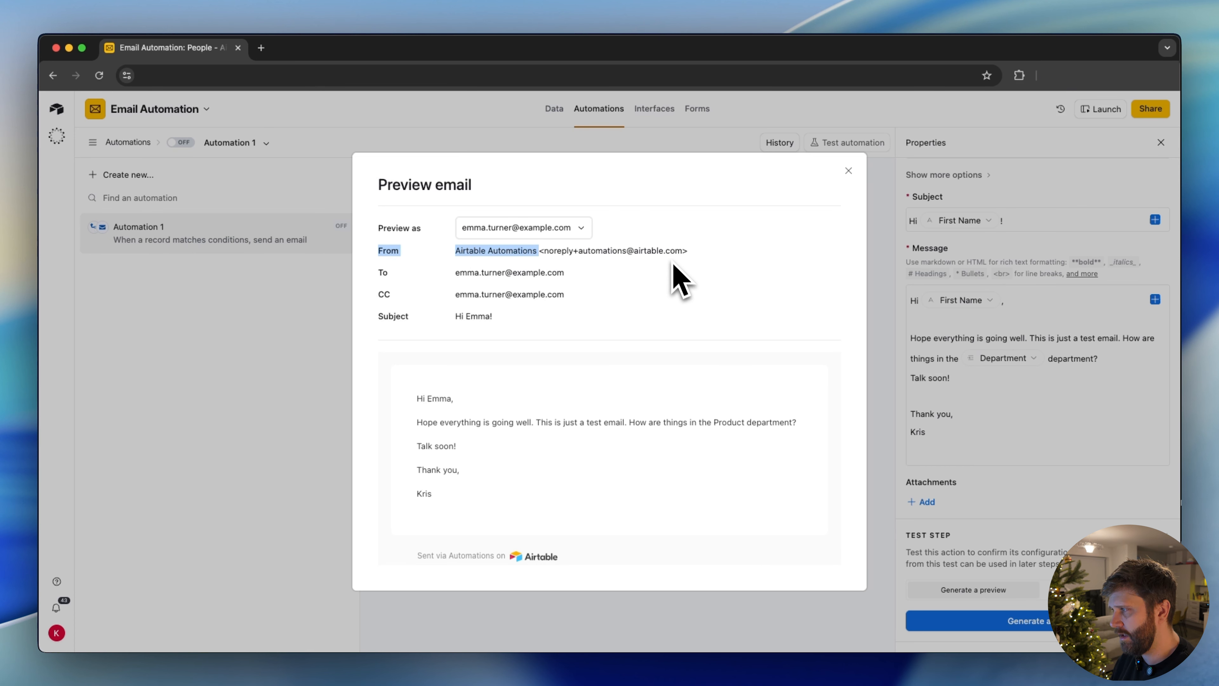
pyautogui.moveTo(687, 254); pyautogui.dragTo(545, 251)
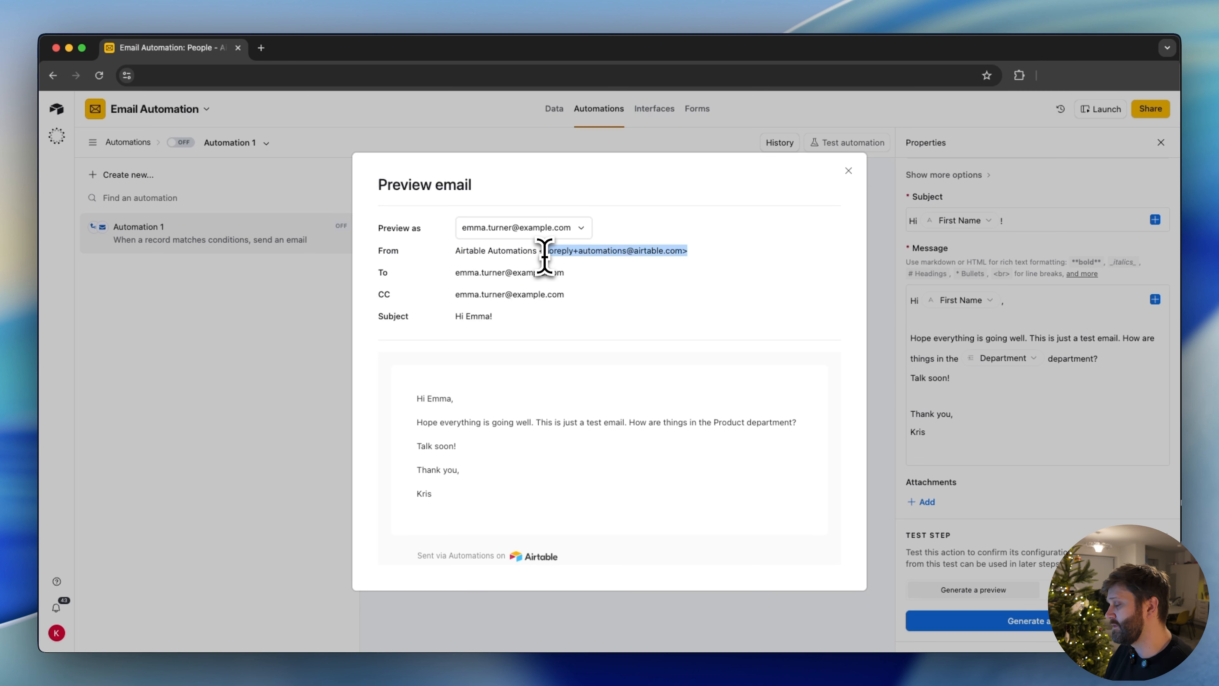
pyautogui.click(545, 257)
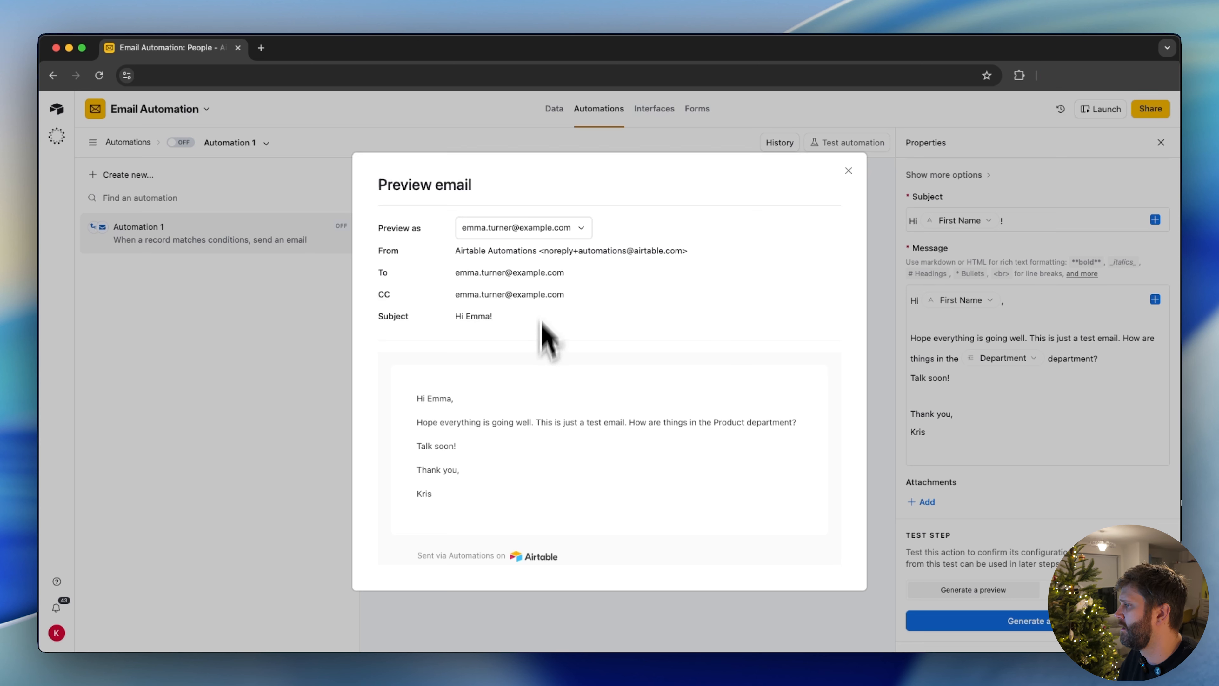
pyautogui.tripleClick(454, 272)
pyautogui.scroll(-1, 469, 360)
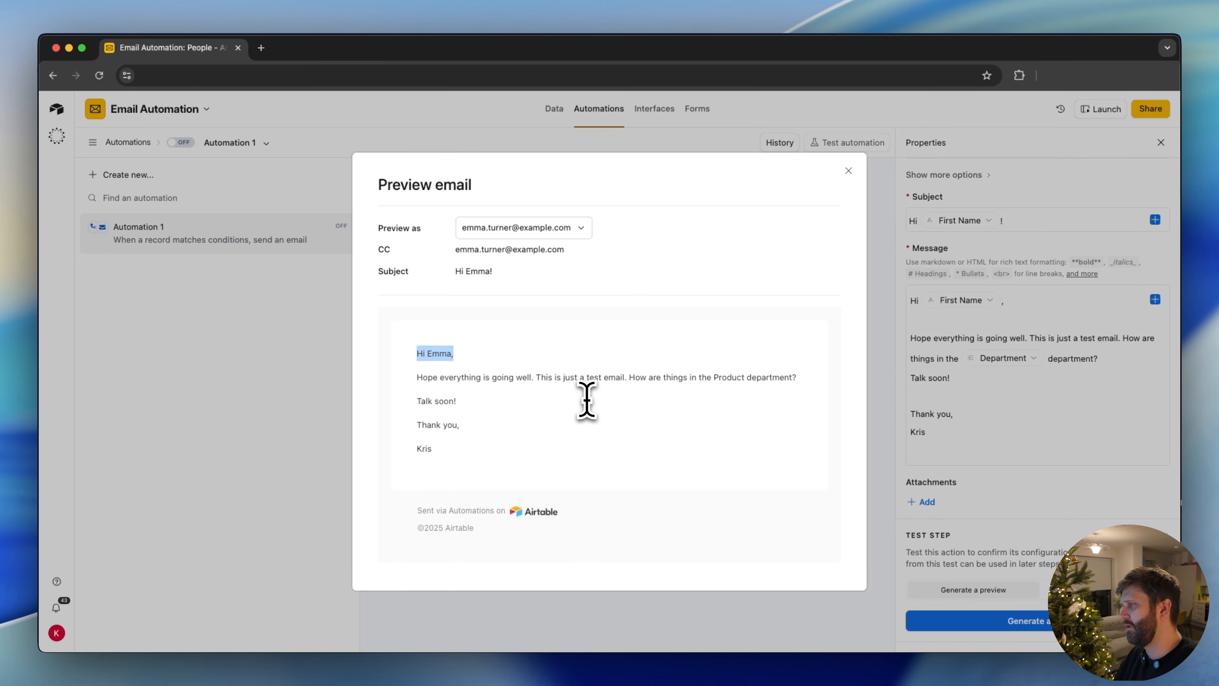
pyautogui.moveTo(751, 377); pyautogui.dragTo(714, 377)
pyautogui.doubleClick(722, 377)
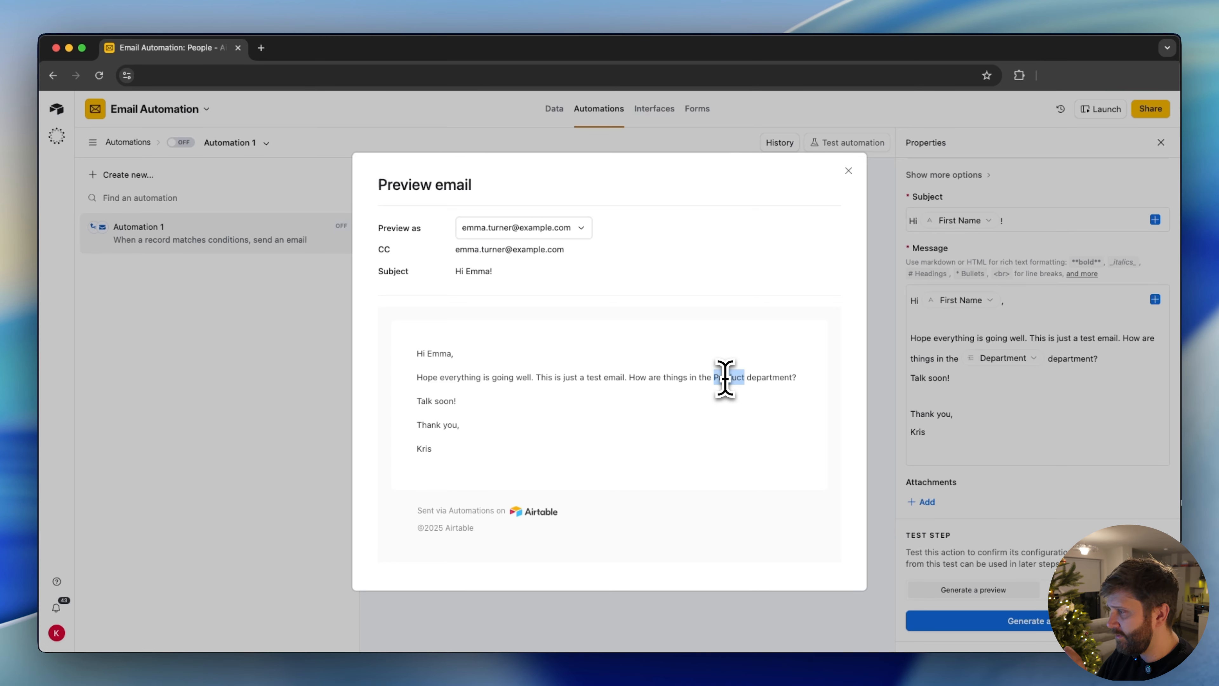
pyautogui.click(594, 515)
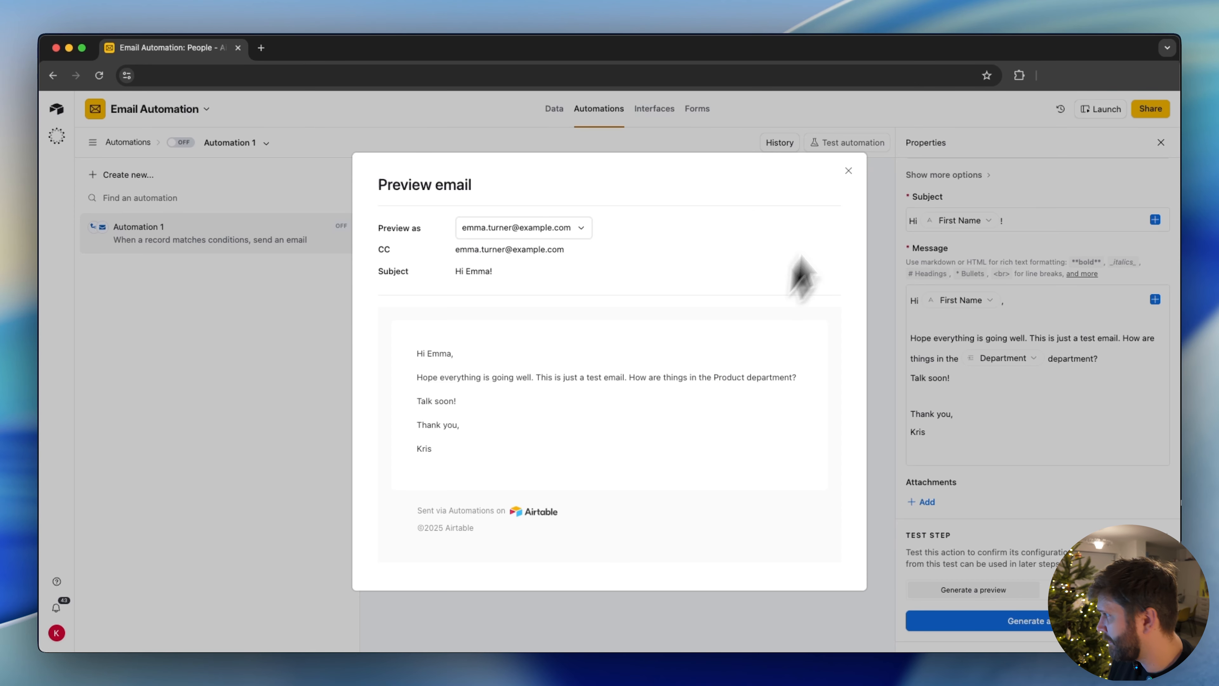
pyautogui.click(849, 171)
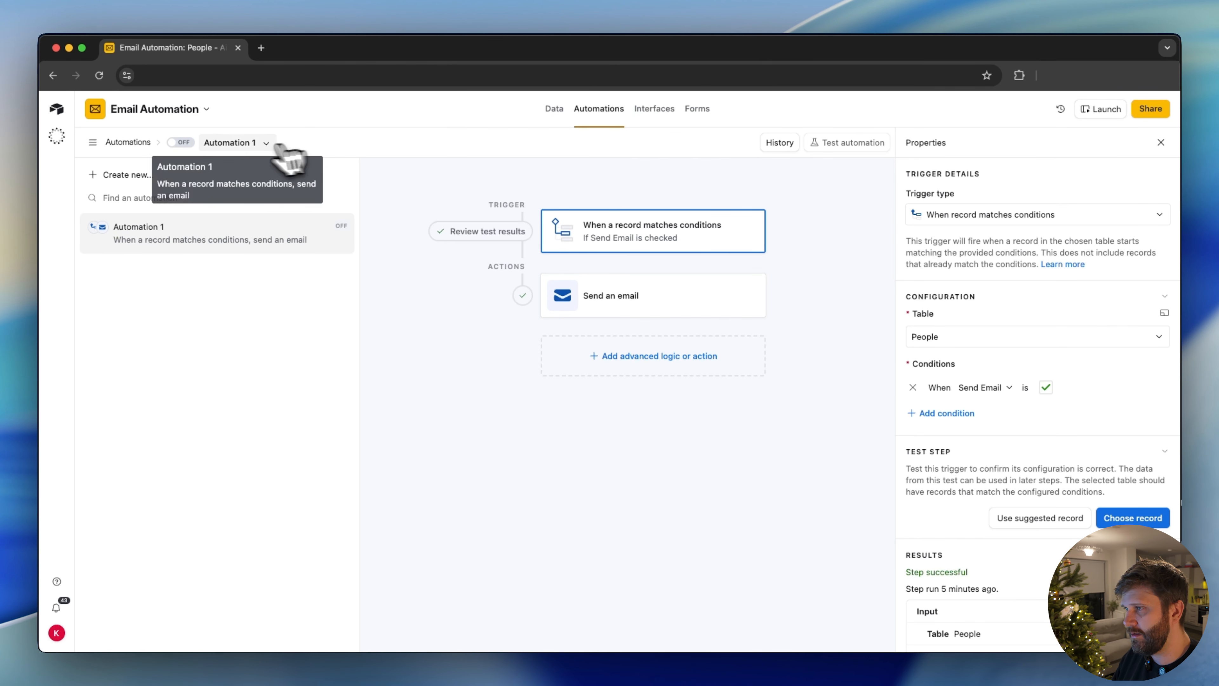
# Rename the automation "Send Email Test A" and turn it on
pyautogui.click(225, 143)
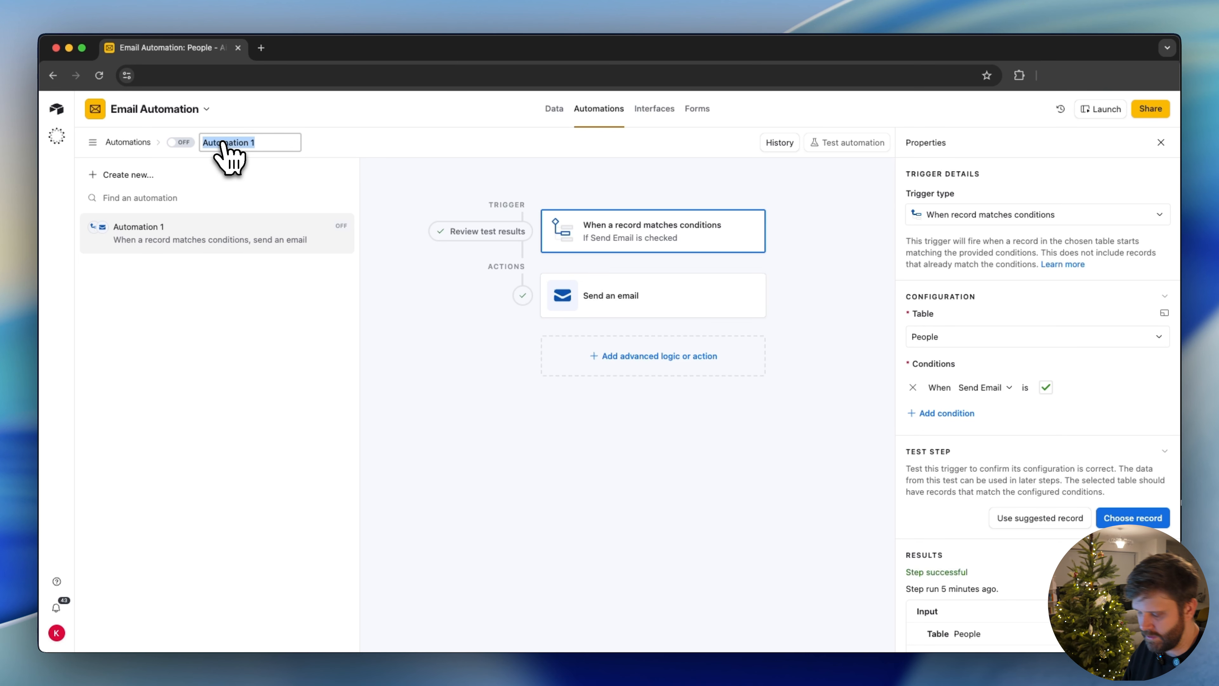
pyautogui.write('Send Email Test A')
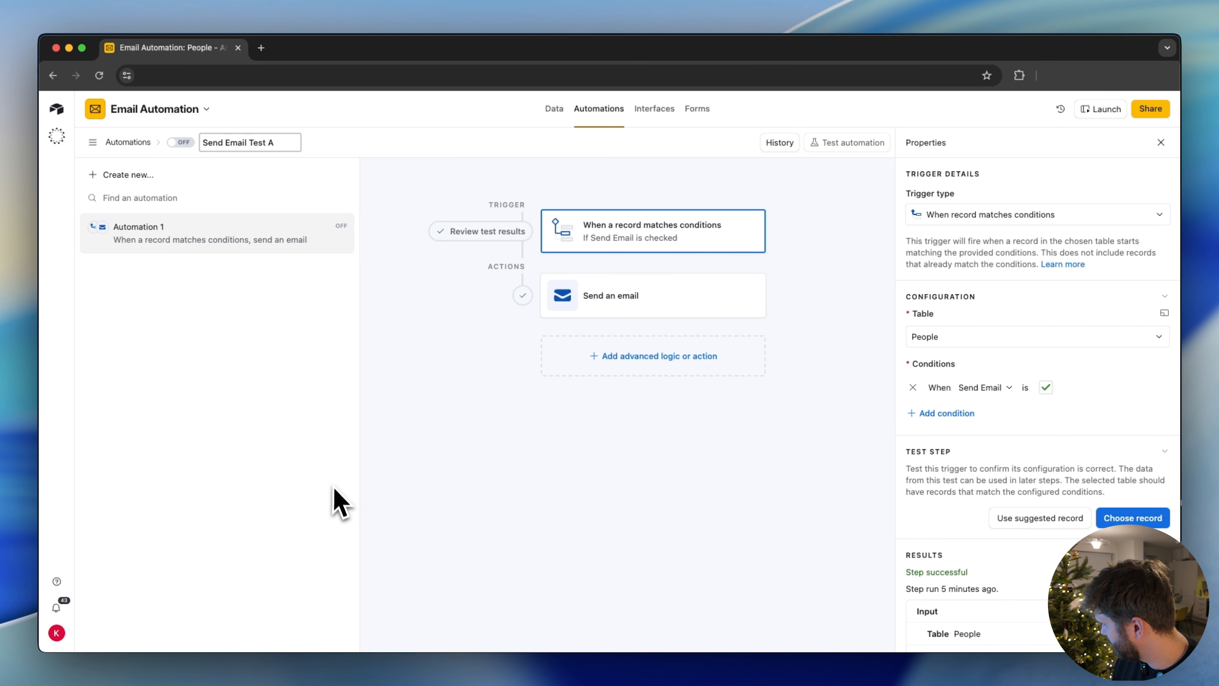
pyautogui.click(334, 504)
pyautogui.click(188, 143)
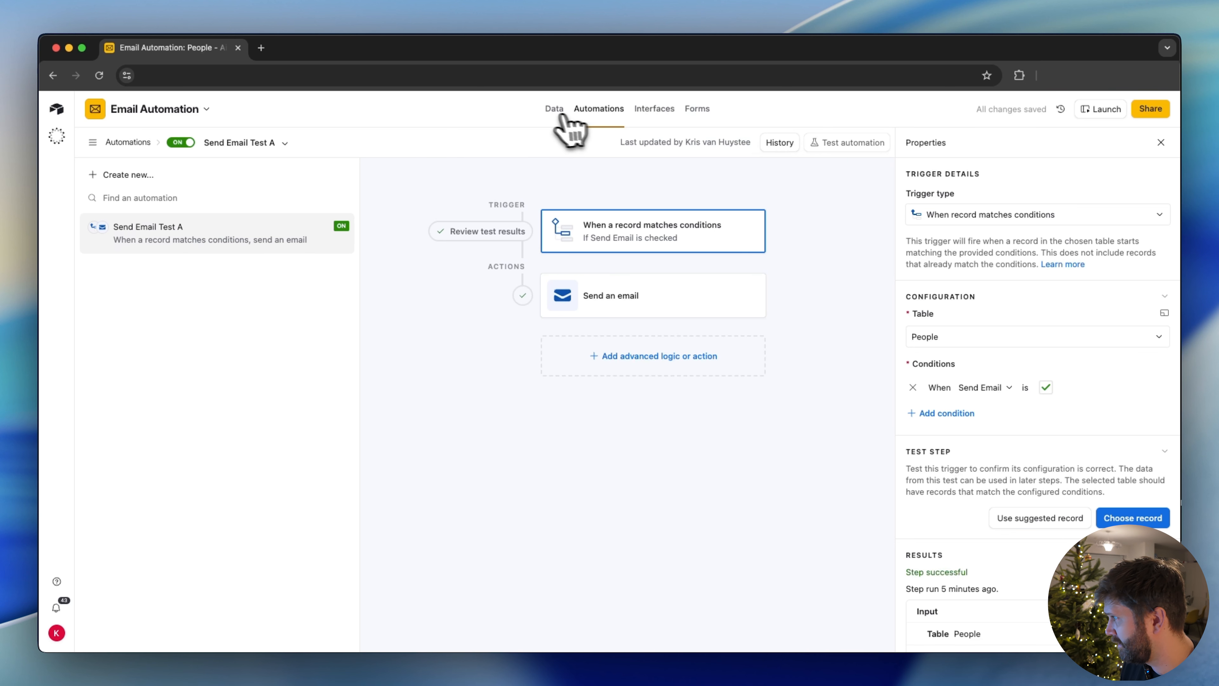
# In the People table, clear and recheck the Send Email checkbox of the Product Manager record in row 6
pyautogui.click(555, 115)
pyautogui.click(529, 419)
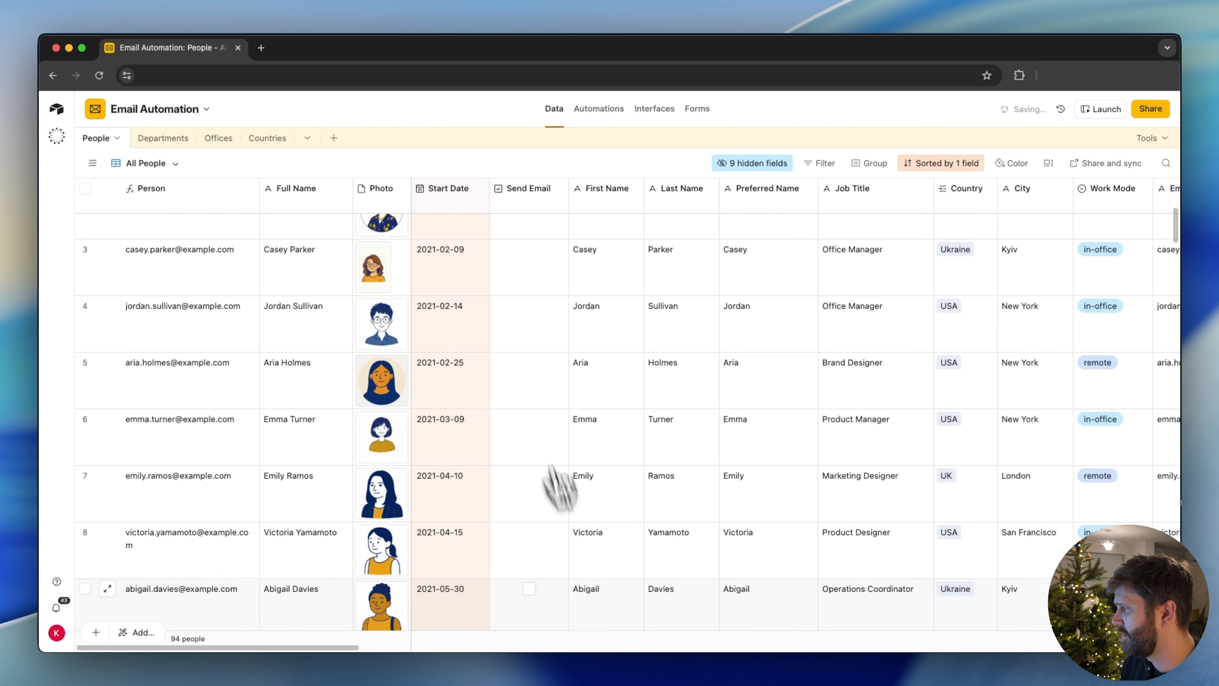
pyautogui.click(594, 431)
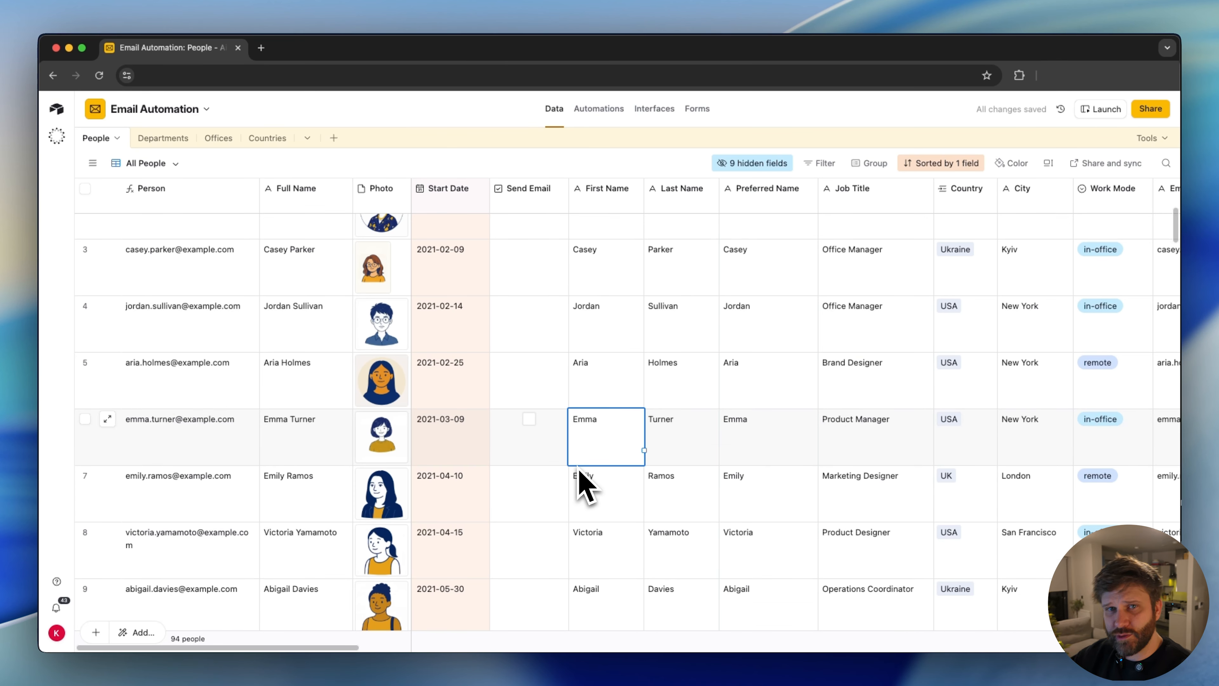
pyautogui.click(529, 420)
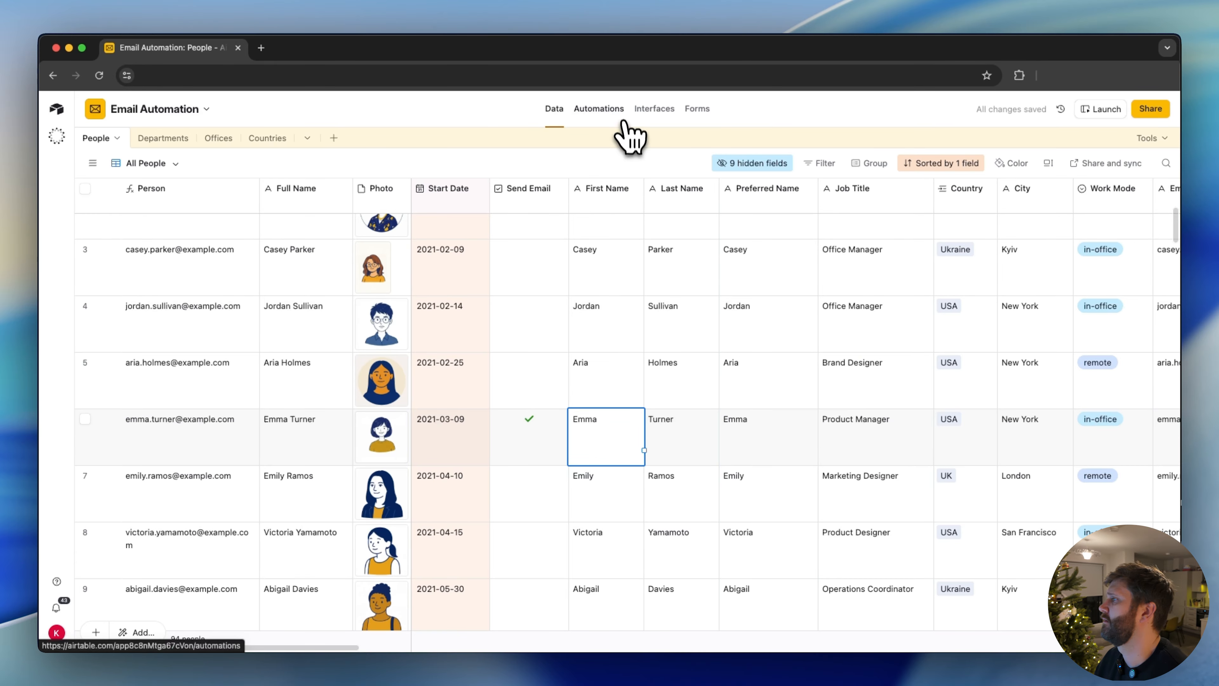
# Open the automation's run history to check the latest run, and view the received email in Gmail
pyautogui.click(610, 115)
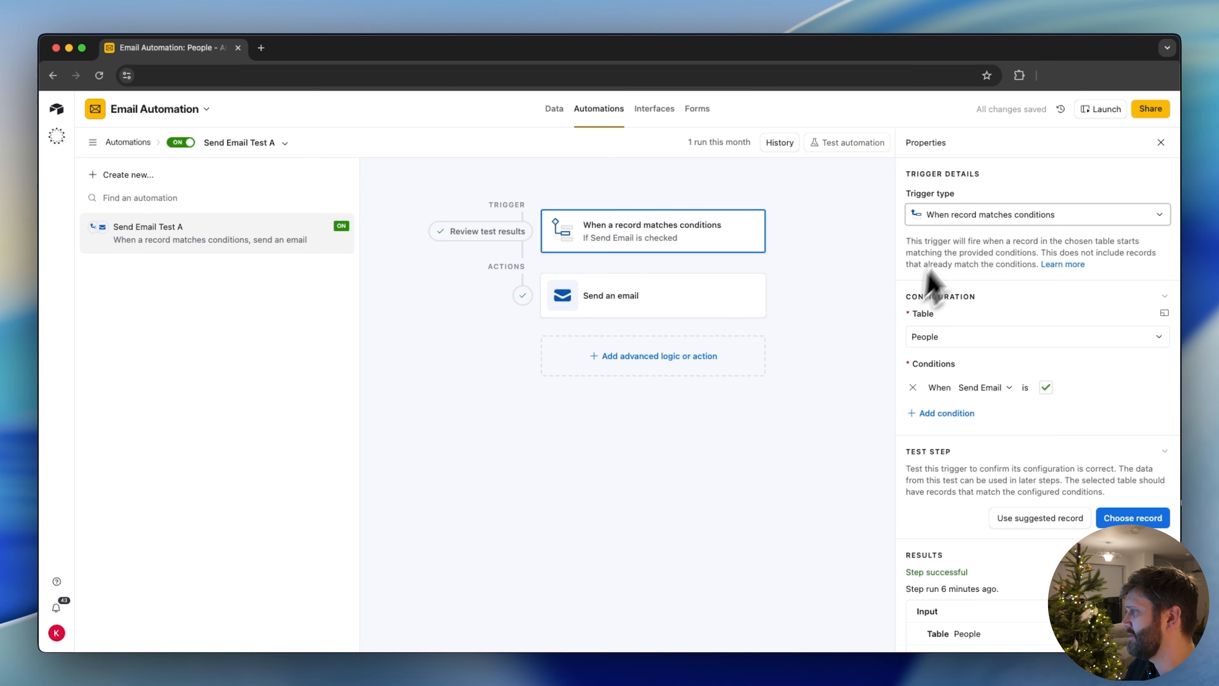
pyautogui.click(779, 142)
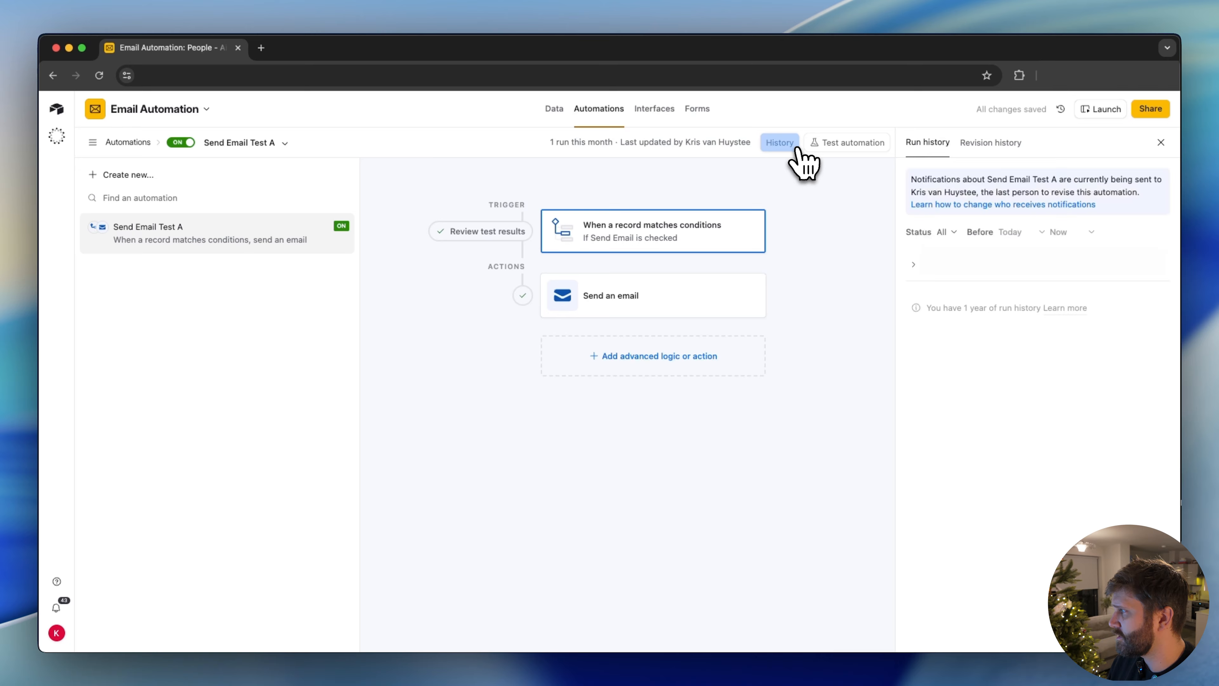
pyautogui.click(933, 302)
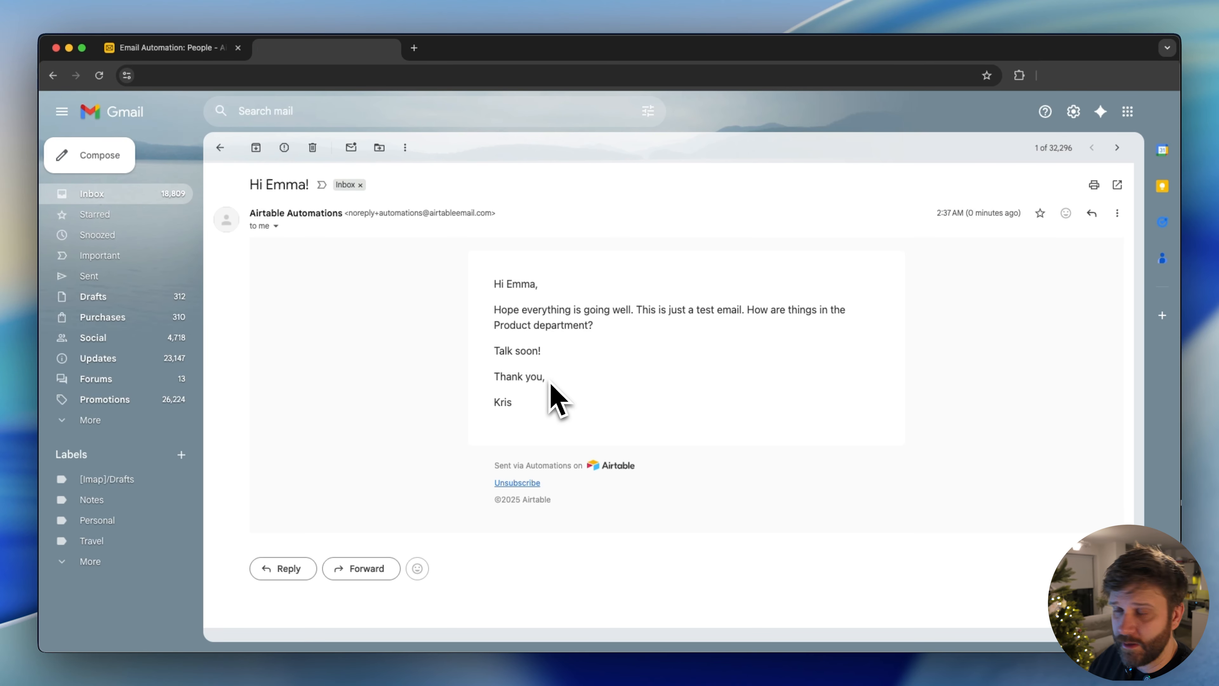
# Switch back to Airtable, insert blank lines above "Talk soon!" in the email message and apply the change to the live automation
pyautogui.click(218, 48)
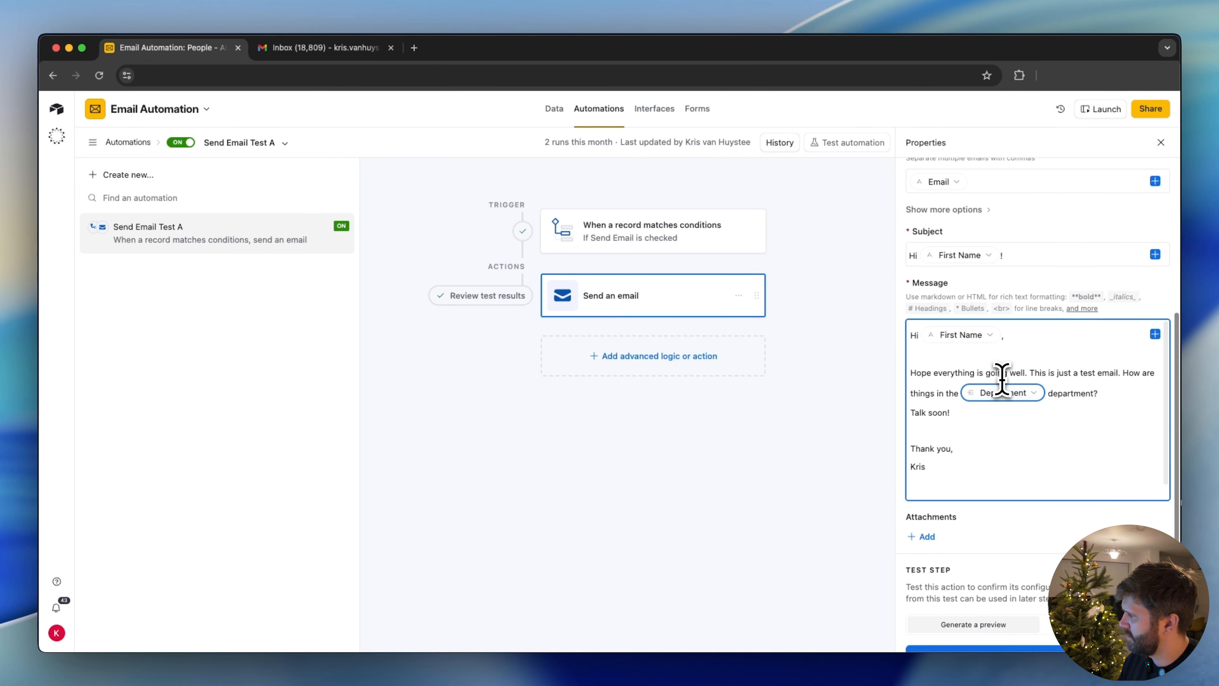
pyautogui.click(1012, 411)
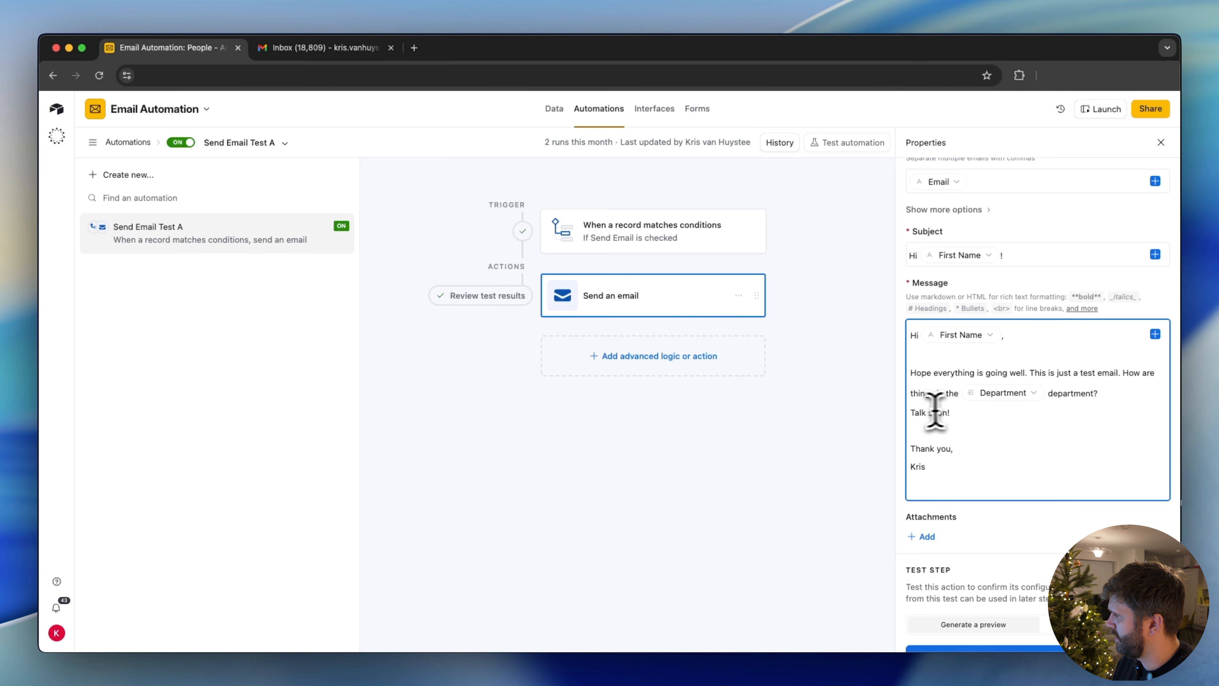
pyautogui.click(910, 412)
pyautogui.press('Return')
pyautogui.press('Return')
pyautogui.press('Return')
pyautogui.press('Return')
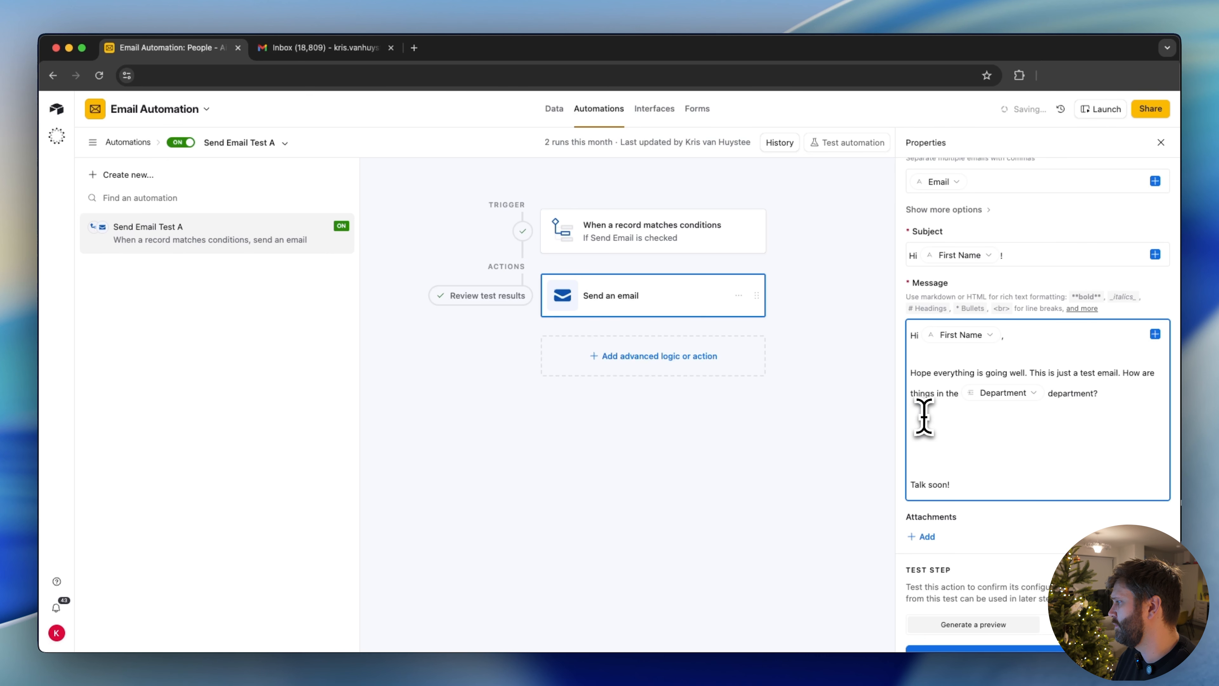
pyautogui.click(859, 173)
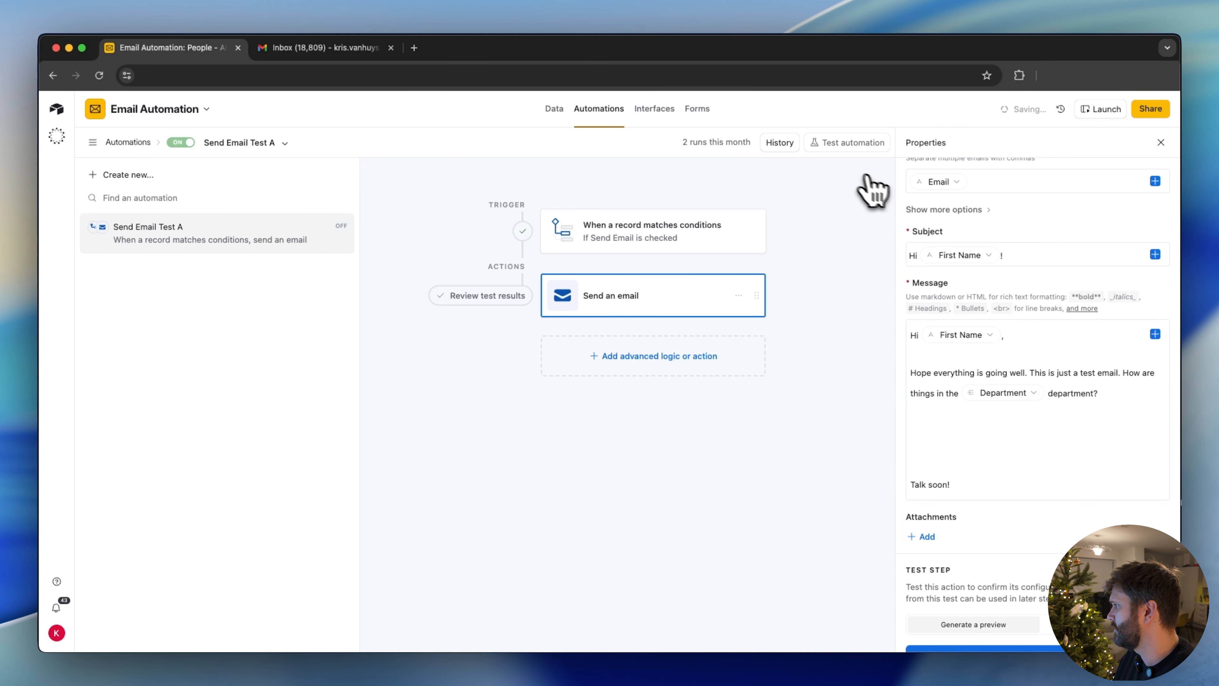
# Add the line "Here is a list of all the people in your department:" followed by a list of names from the linked department people field
pyautogui.click(963, 441)
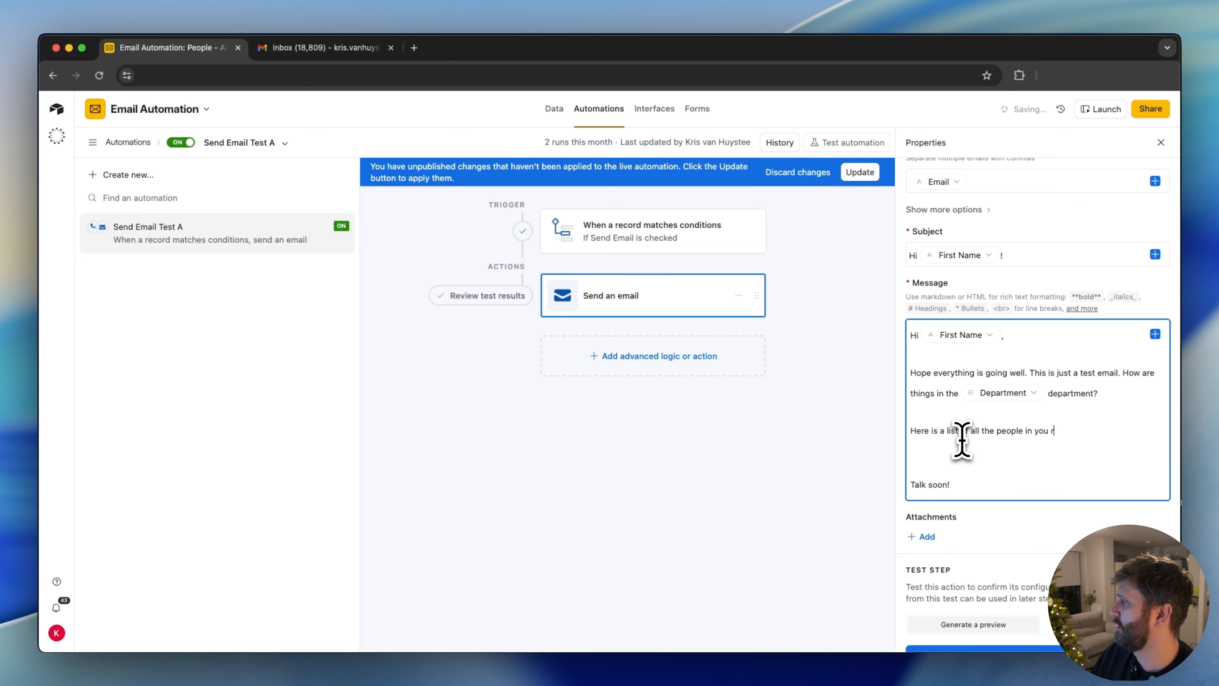
pyautogui.write('department:')
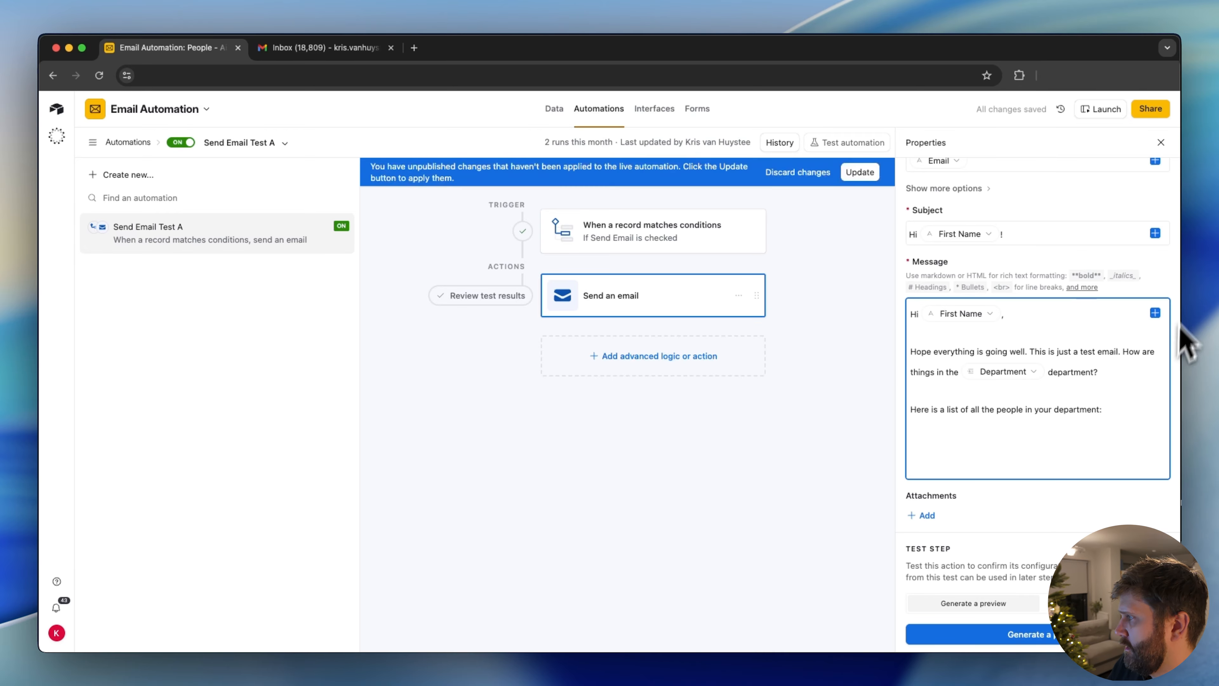
pyautogui.click(1155, 312)
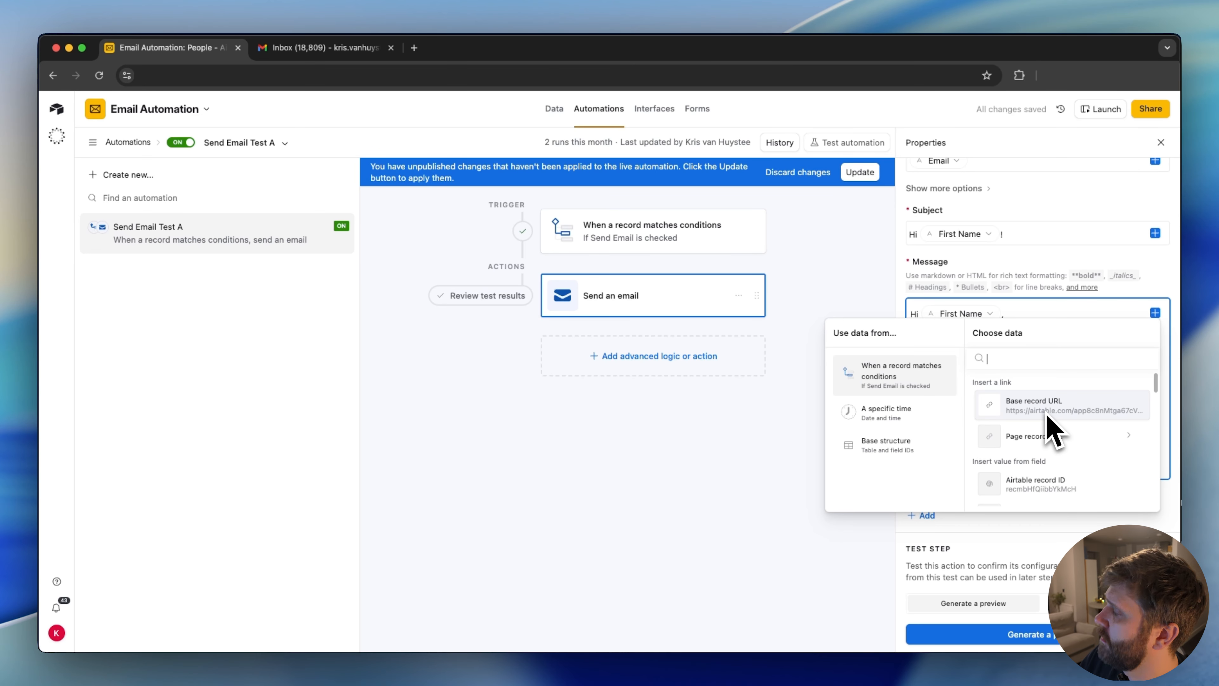
pyautogui.write('department')
pyautogui.click(1063, 497)
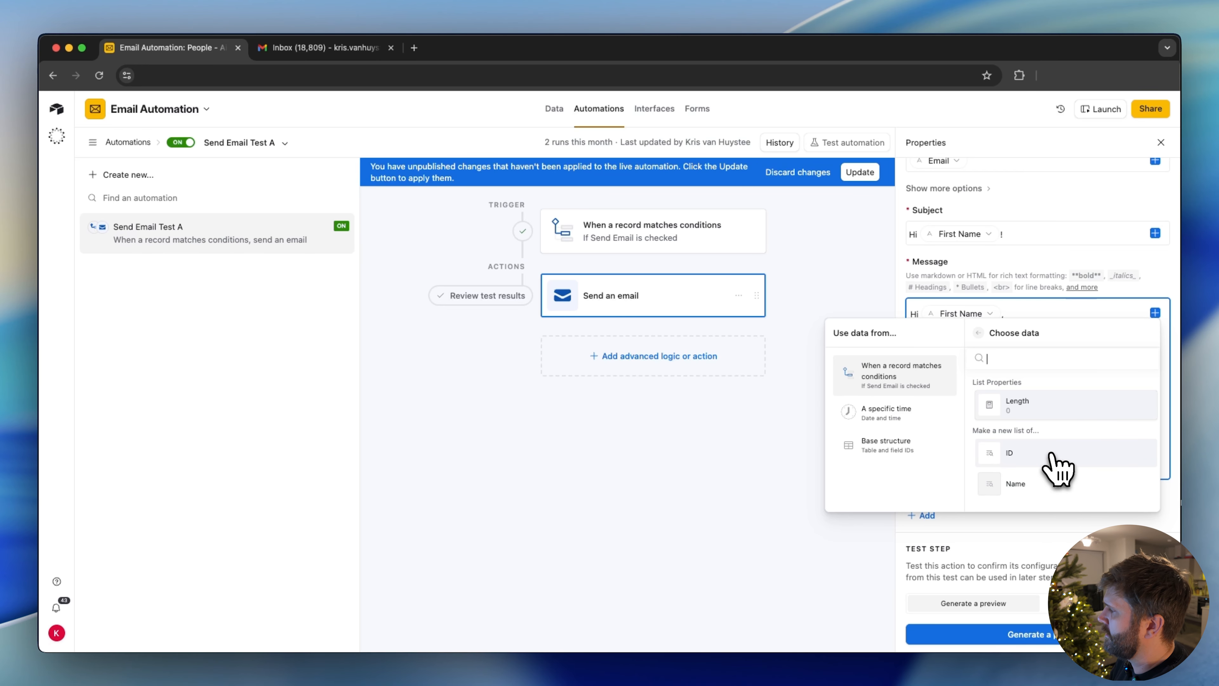
pyautogui.click(1041, 489)
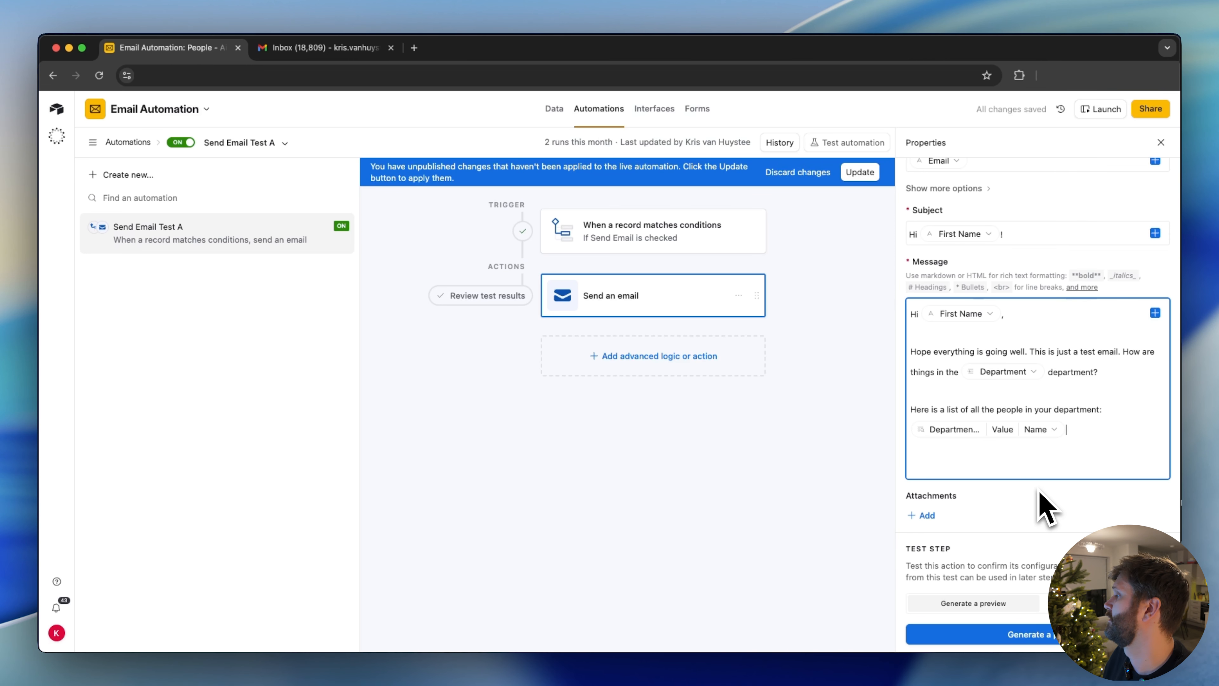
# Apply the unpublished message changes to the live automation and generate a new preview of the email
pyautogui.click(864, 172)
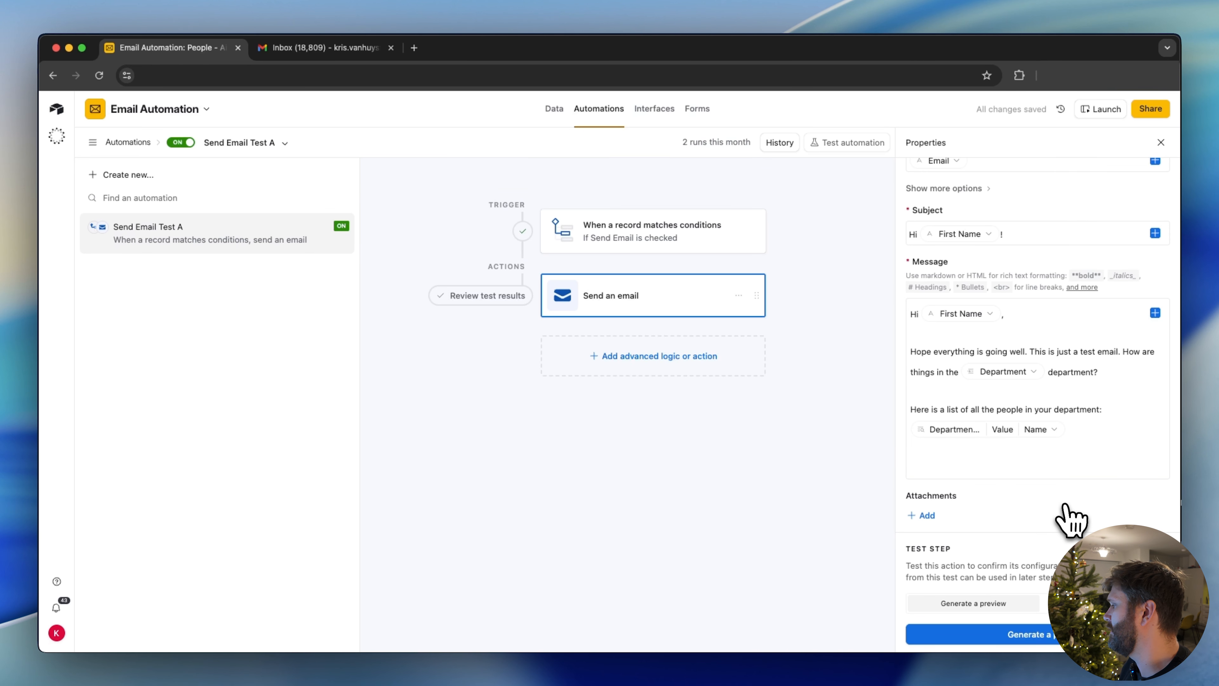
pyautogui.click(1051, 638)
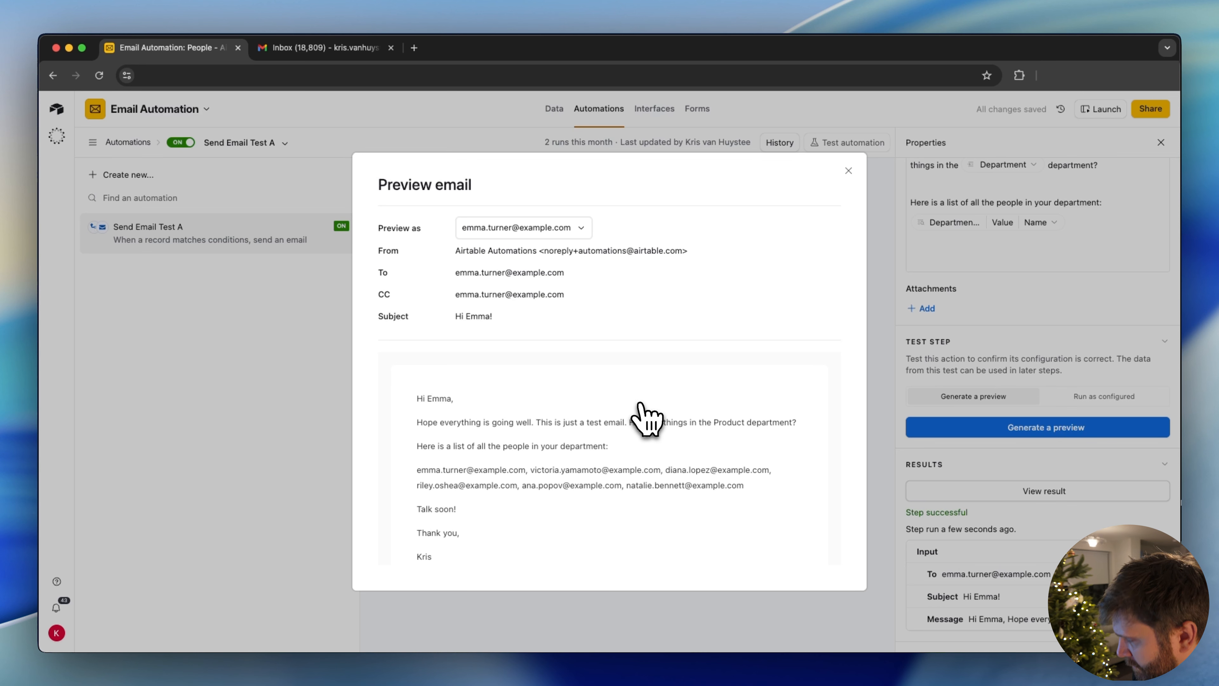
# Check the list of department people in the email preview, and close the preview
pyautogui.moveTo(772, 506); pyautogui.dragTo(420, 492)
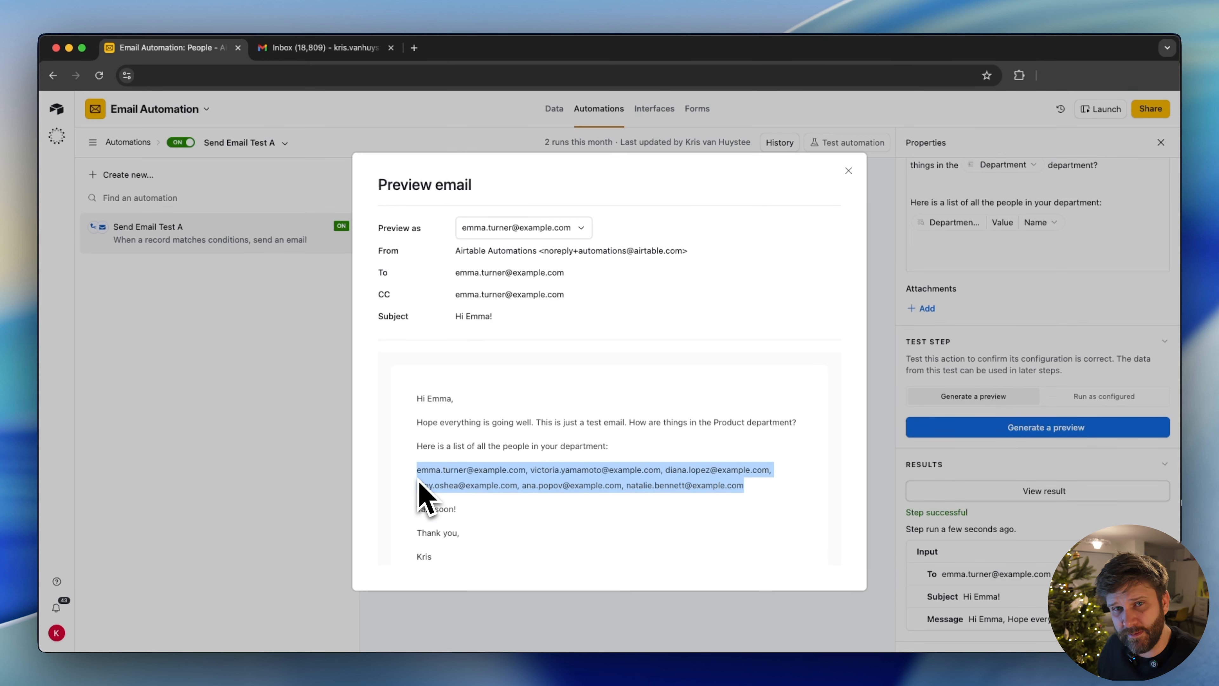
pyautogui.click(568, 631)
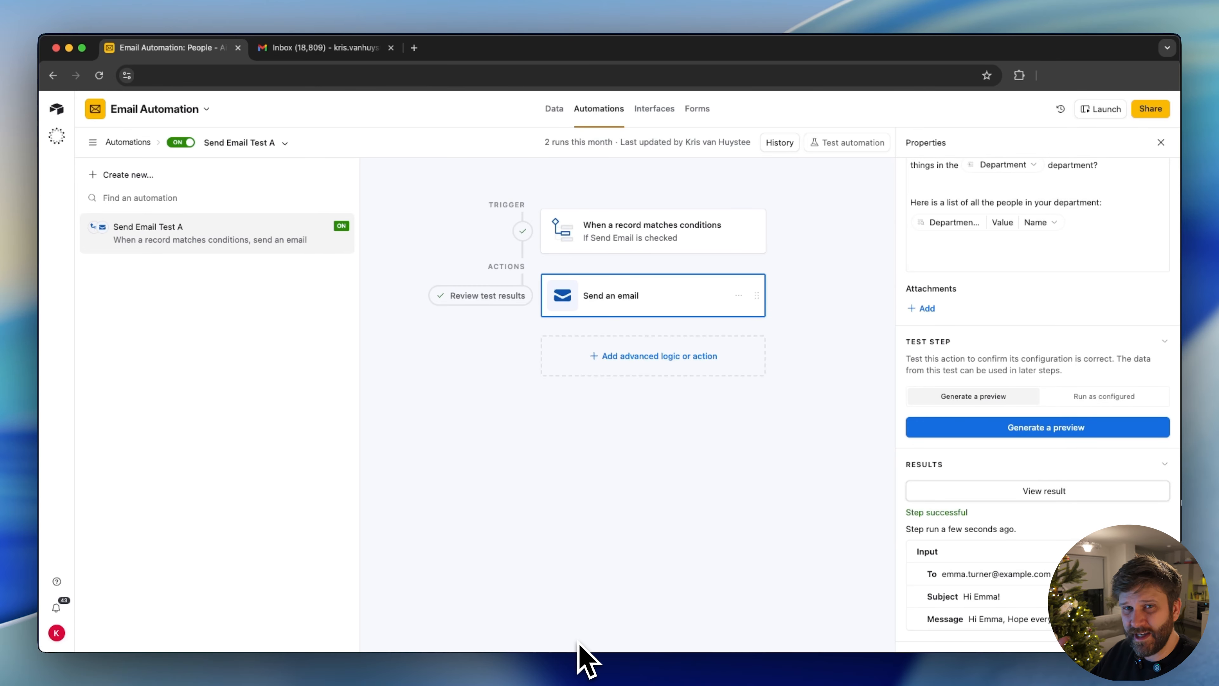
# Make the line "Here is a list of all the people in your department:" bold with ** markdown and apply the change to the live automation
pyautogui.scroll(5, 993, 313)
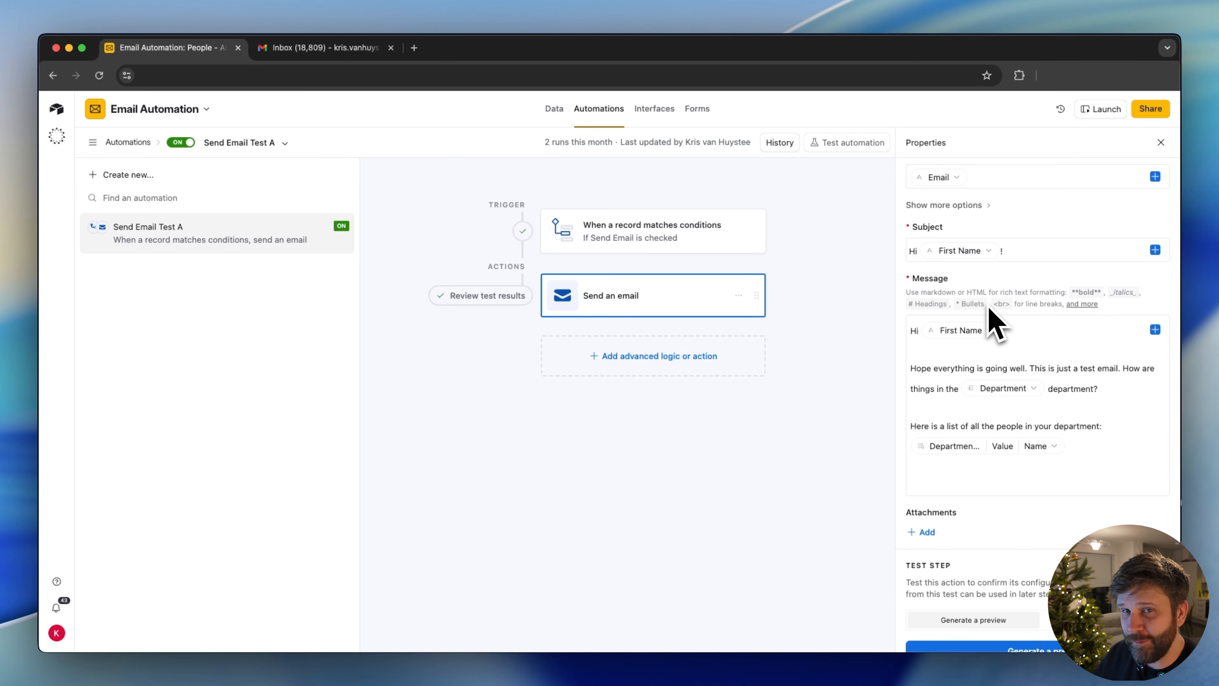
pyautogui.click(1027, 418)
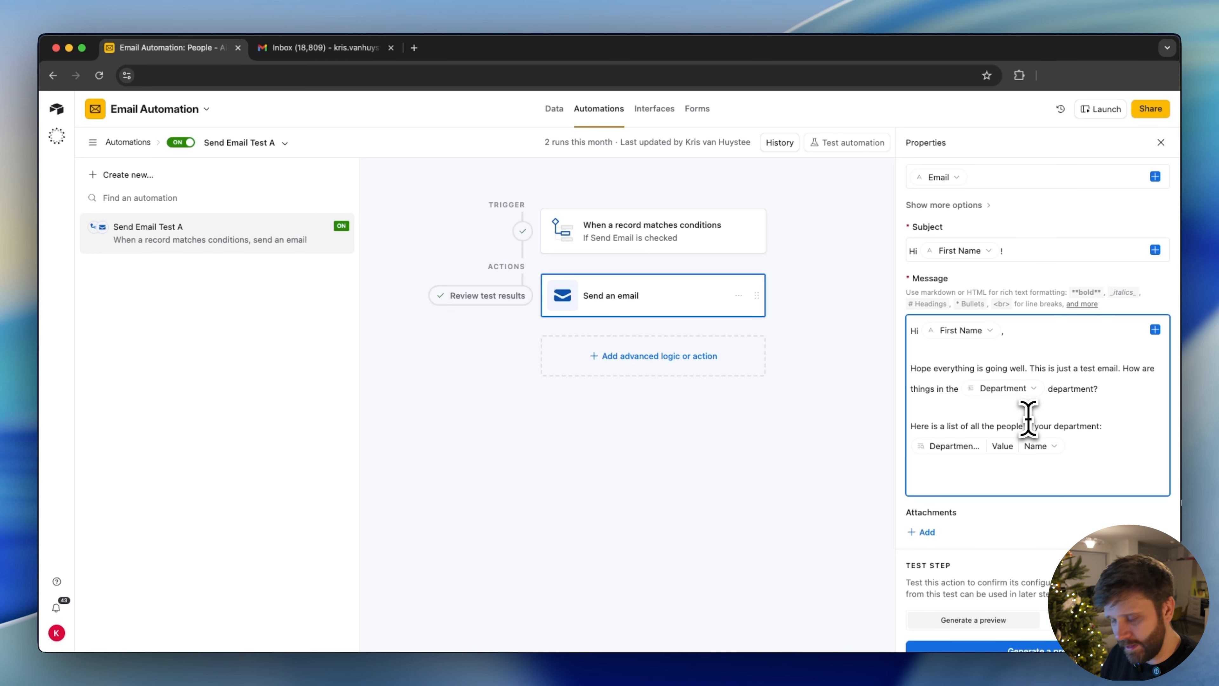
pyautogui.write('**')
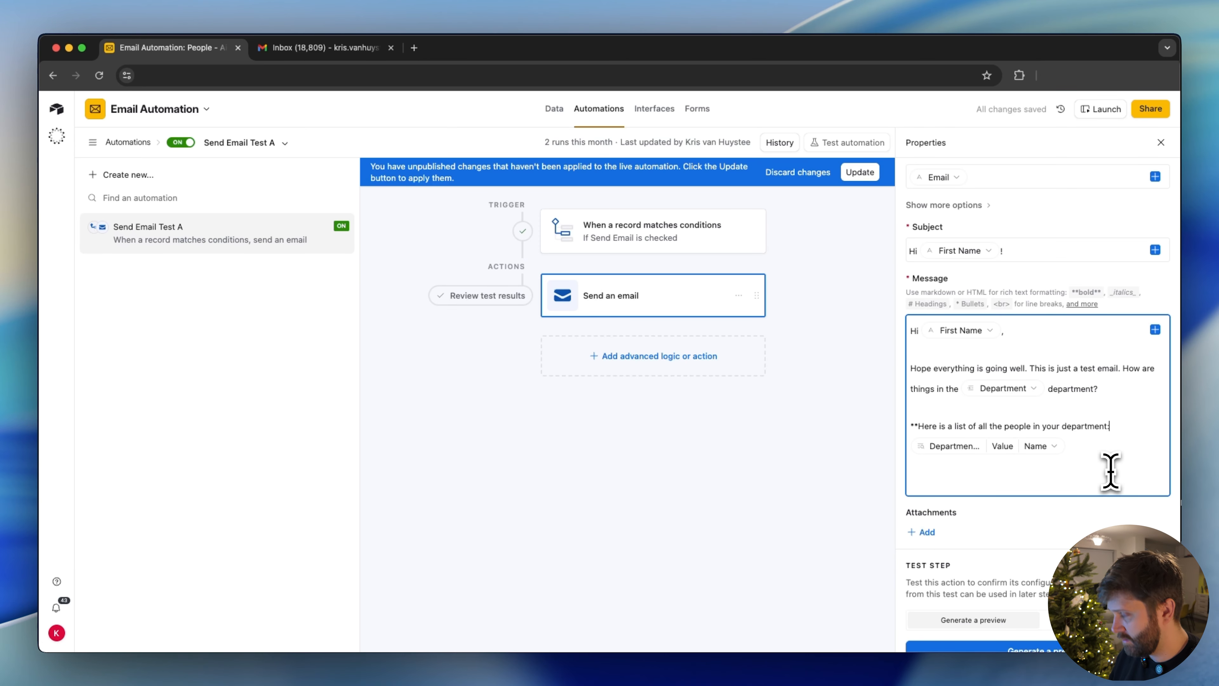
pyautogui.click(860, 173)
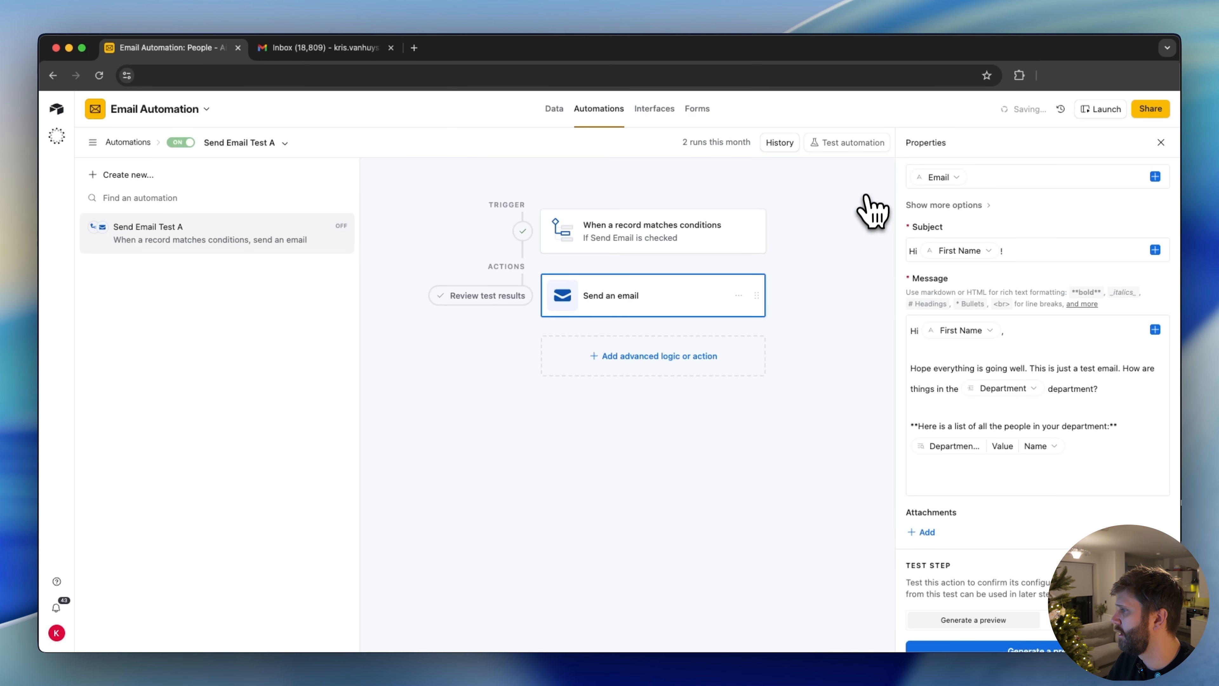
# Generate a new email preview, check the formatting of the department list's heading line, and close the preview
pyautogui.scroll(-5, 999, 631)
pyautogui.scroll(2, 1007, 536)
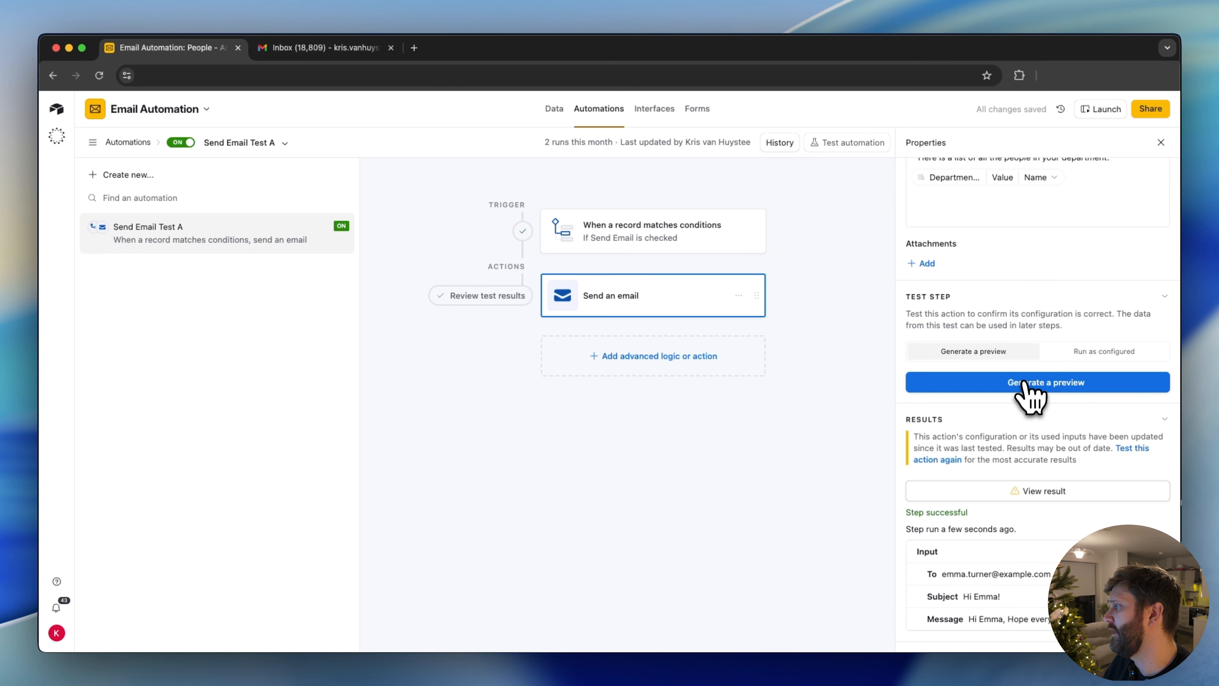
pyautogui.click(1029, 387)
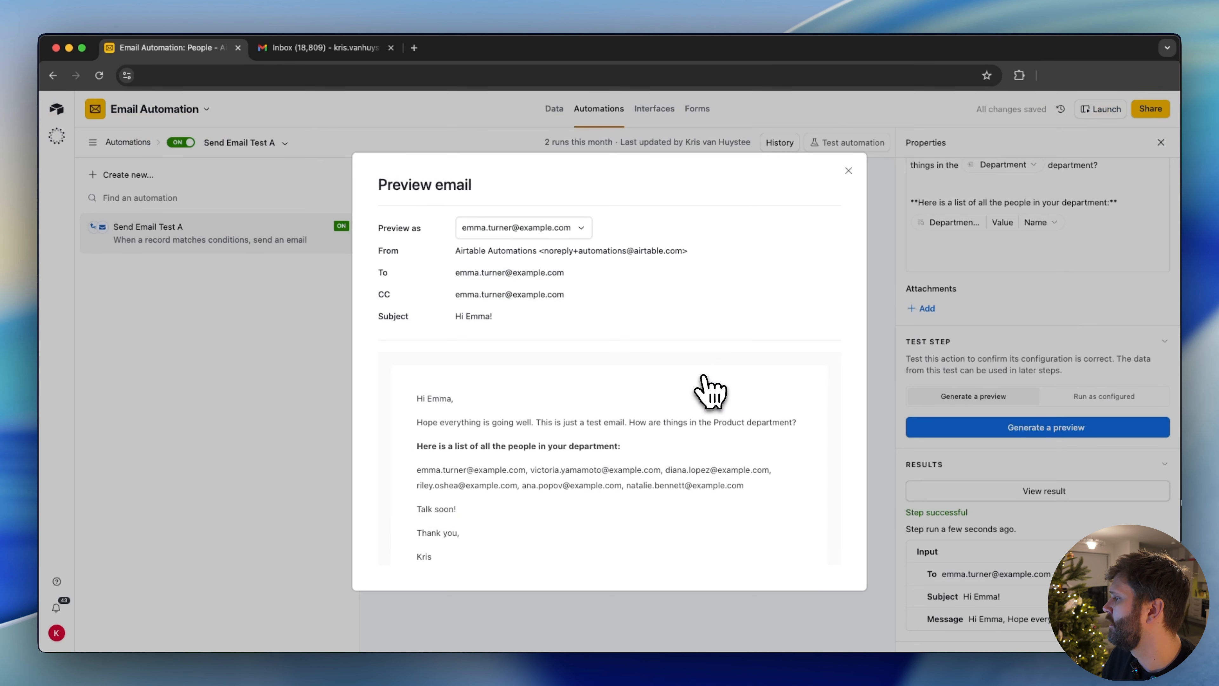
pyautogui.moveTo(621, 446); pyautogui.dragTo(407, 454)
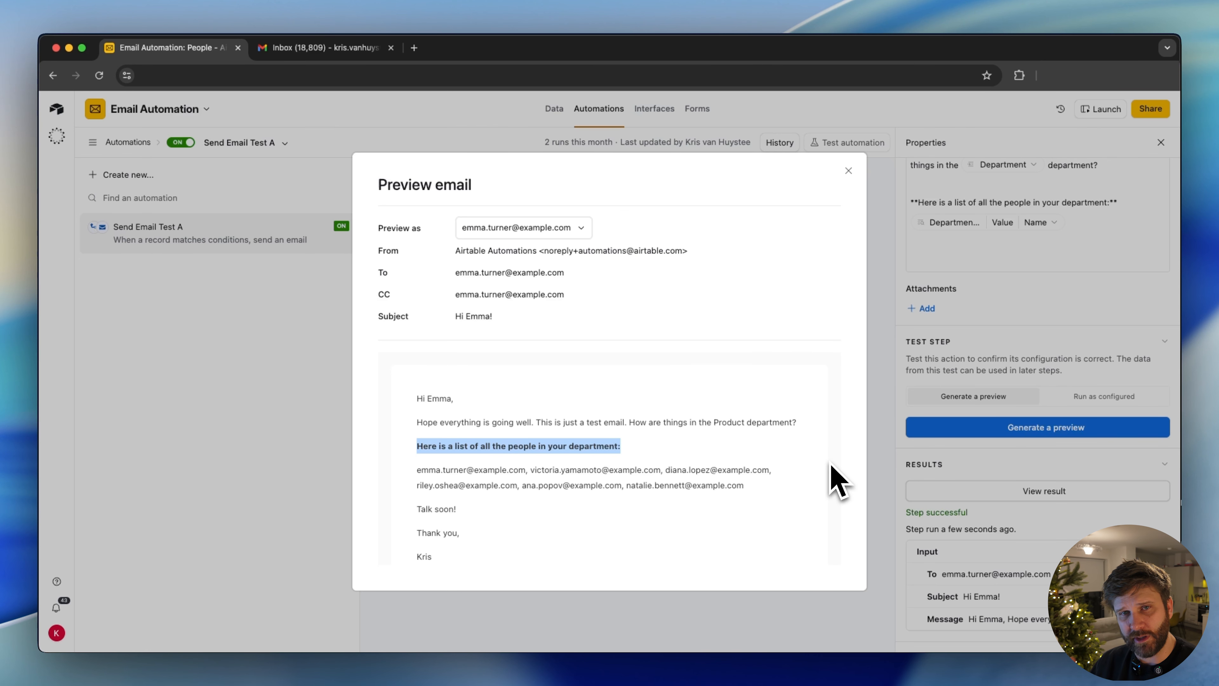
pyautogui.press('Escape')
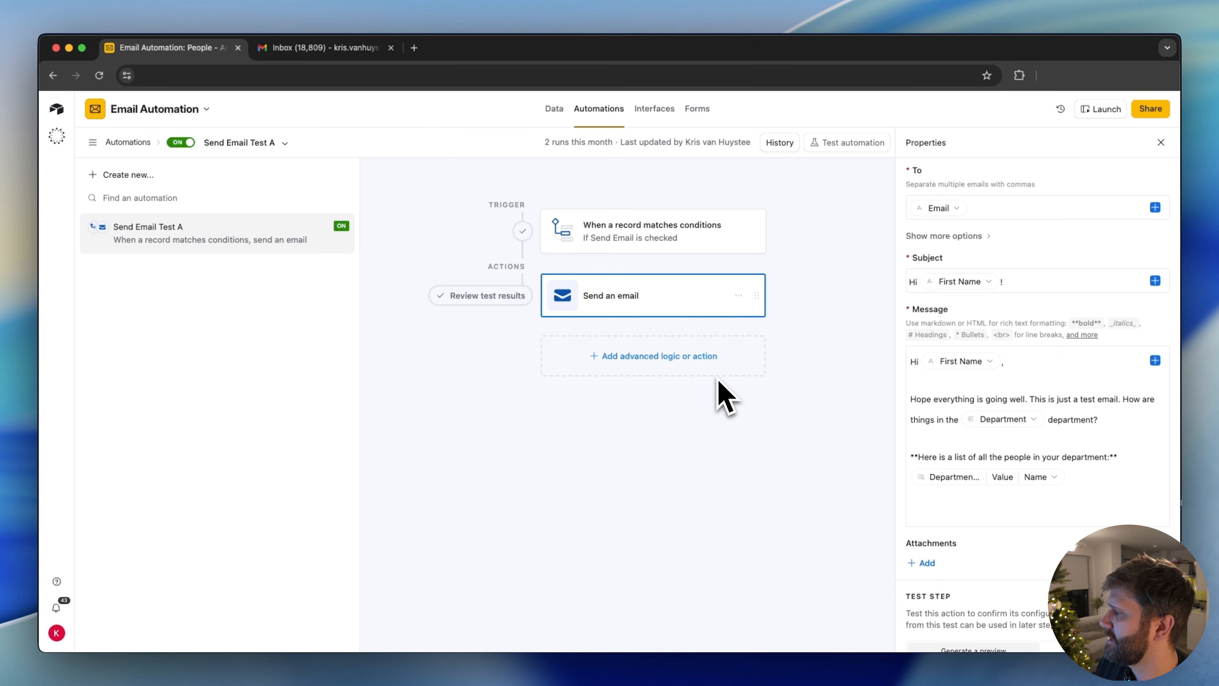